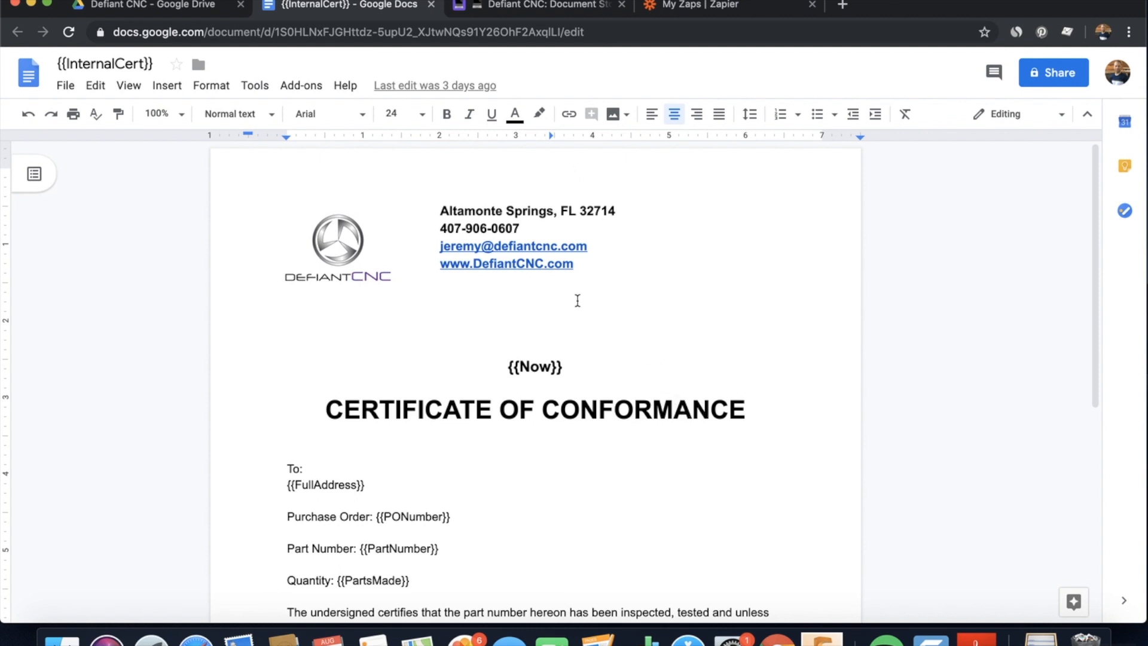
Scroll through the {{InternalCert}} template's placeholders, then switch to the Airtable Document Storage table
{"action": "scroll", "coordinate": [670, 413], "scroll_direction": "down", "scroll_amount": 2}
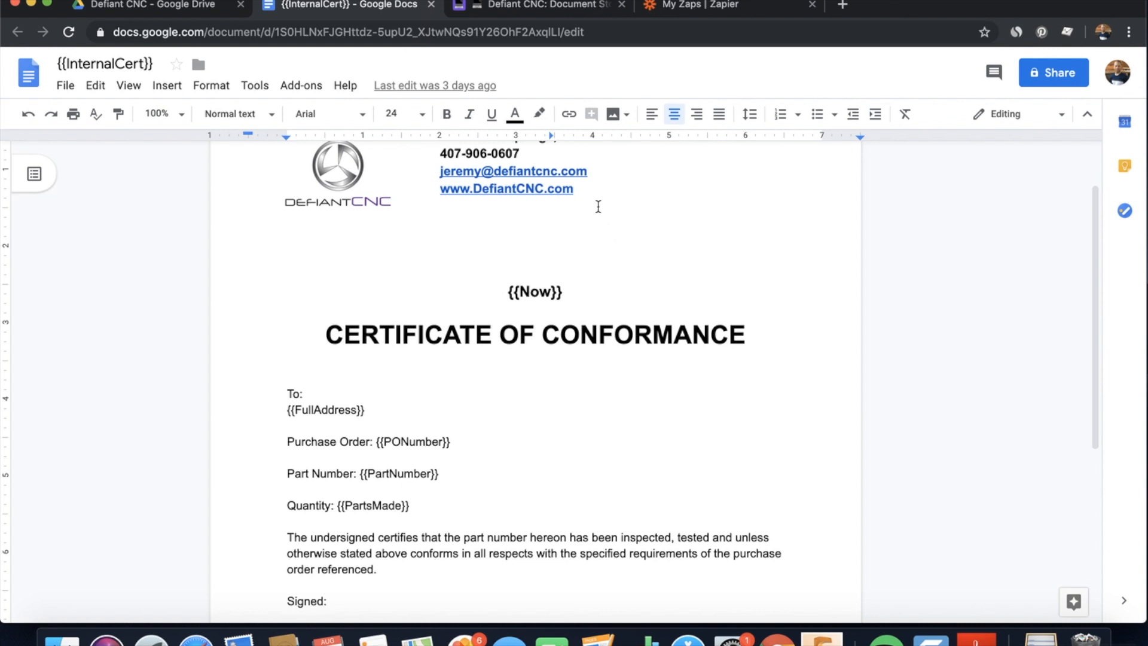
{"action": "left_click", "coordinate": [504, 8]}
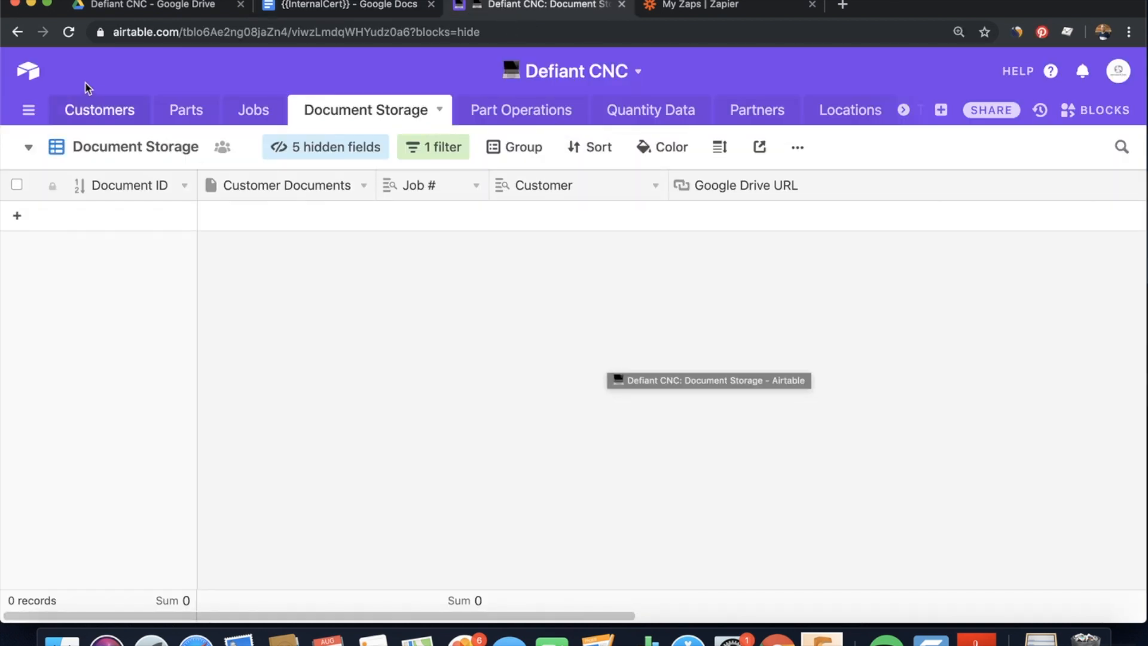
Open the Customers table to see Defiant CNC's address fields and Full Address
{"action": "left_click", "coordinate": [100, 113]}
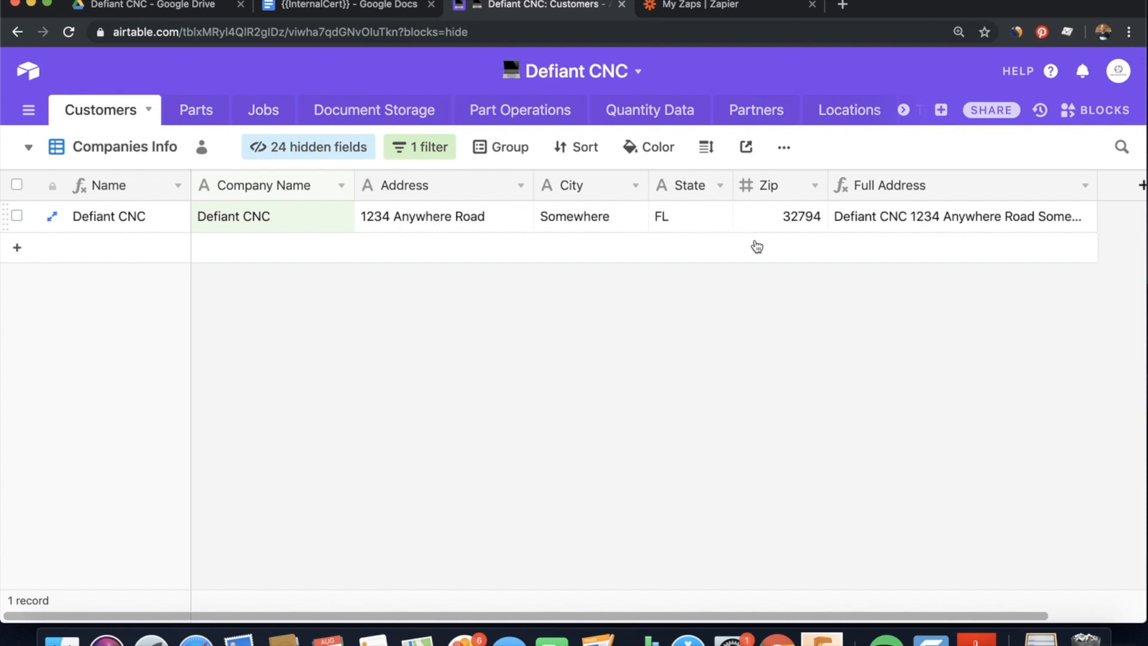
Save the Full Address formula unchanged, check the multi-line address, then open the Parts table
{"action": "double_click", "coordinate": [910, 195]}
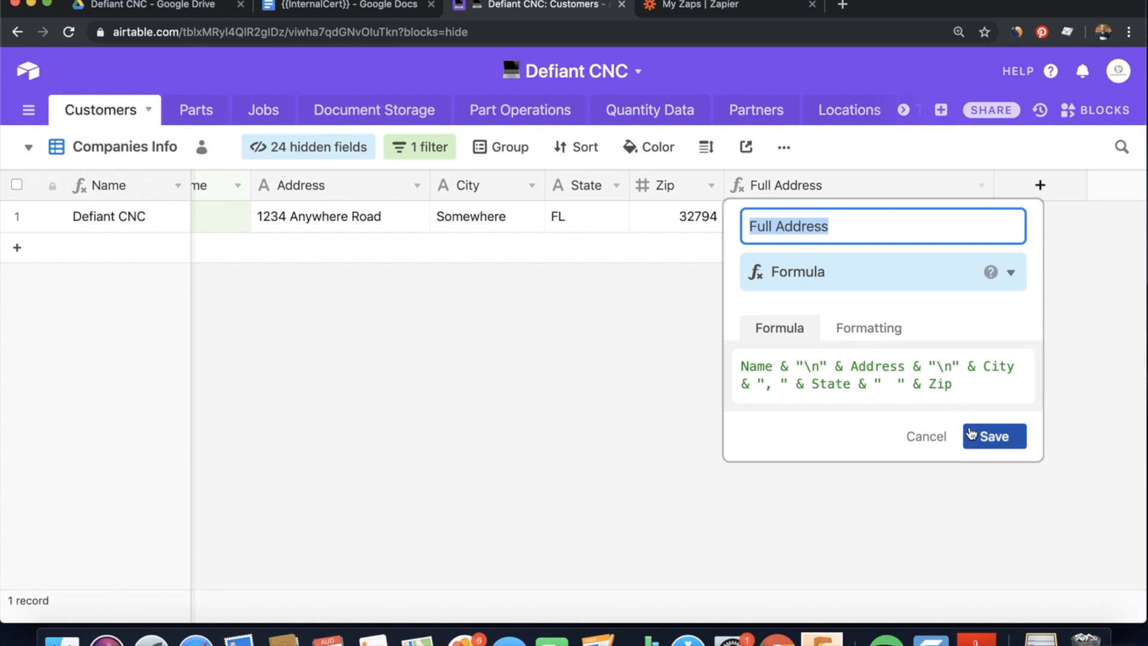
{"action": "left_click", "coordinate": [990, 436]}
{"action": "left_click", "coordinate": [861, 216]}
{"action": "left_click", "coordinate": [982, 216]}
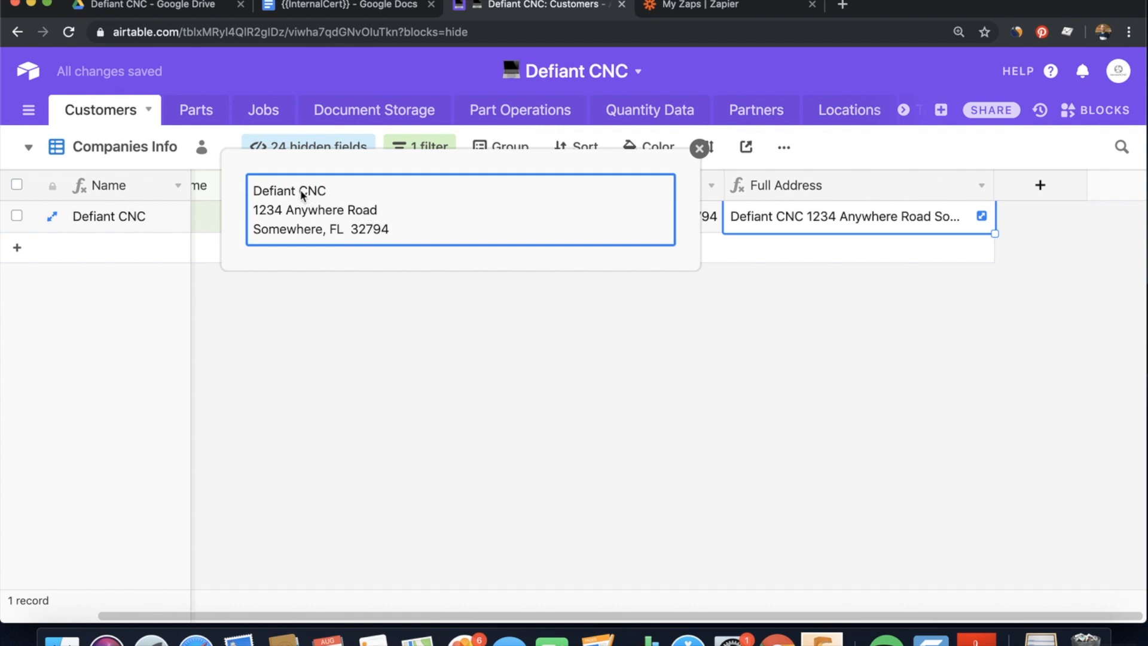
{"action": "left_click", "coordinate": [699, 149]}
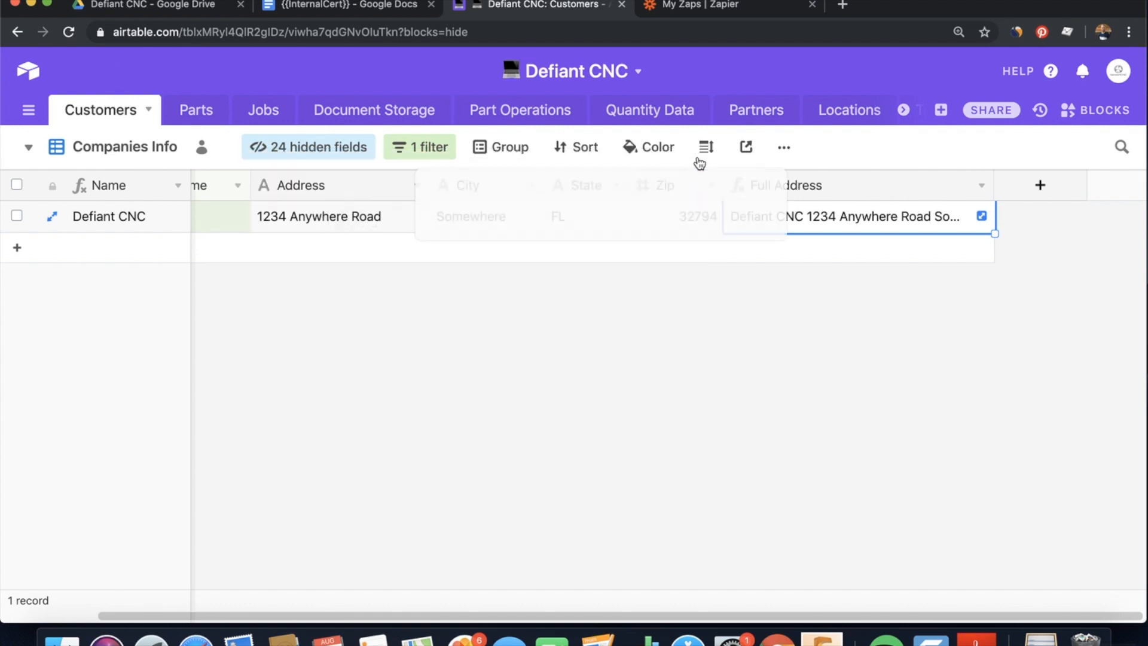
{"action": "left_click", "coordinate": [178, 115]}
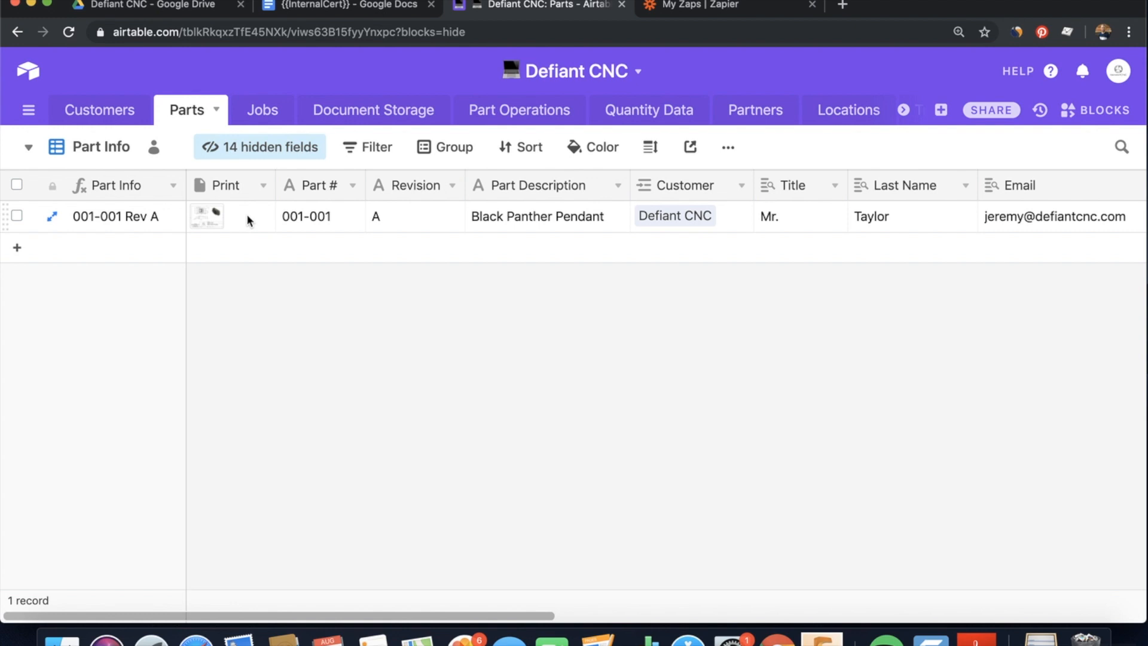
Preview the Black Panther Pendant drawing for part 001-001 Rev A, then open the Jobs table
{"action": "left_click", "coordinate": [217, 224]}
{"action": "left_click", "coordinate": [222, 220]}
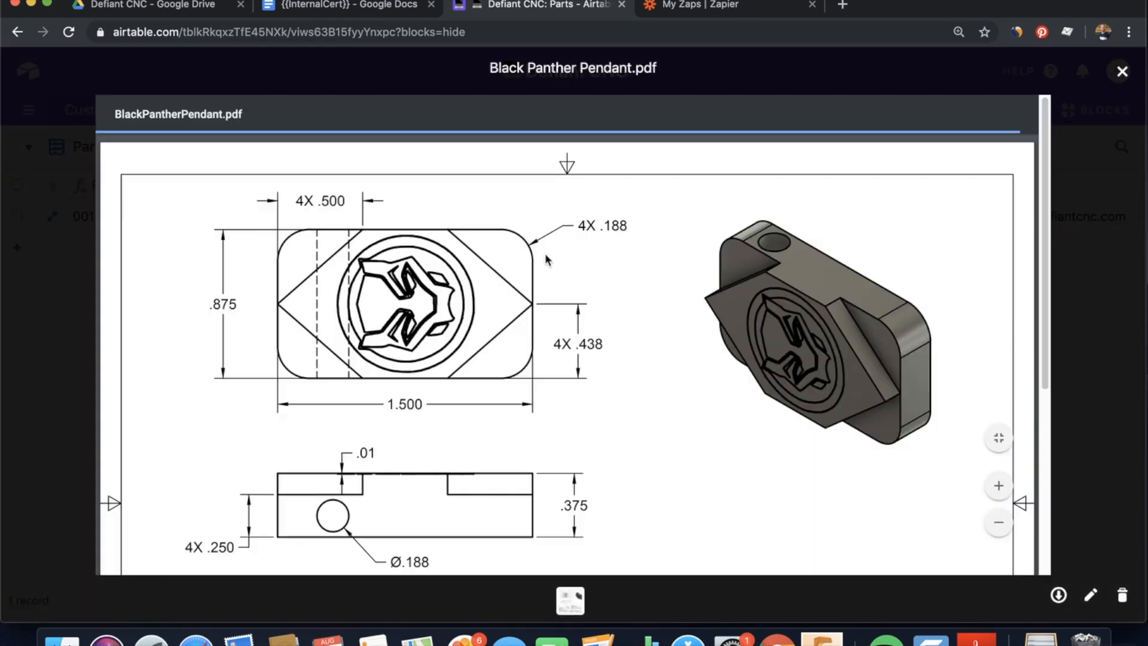
{"action": "scroll", "coordinate": [700, 392], "scroll_direction": "down", "scroll_amount": 5}
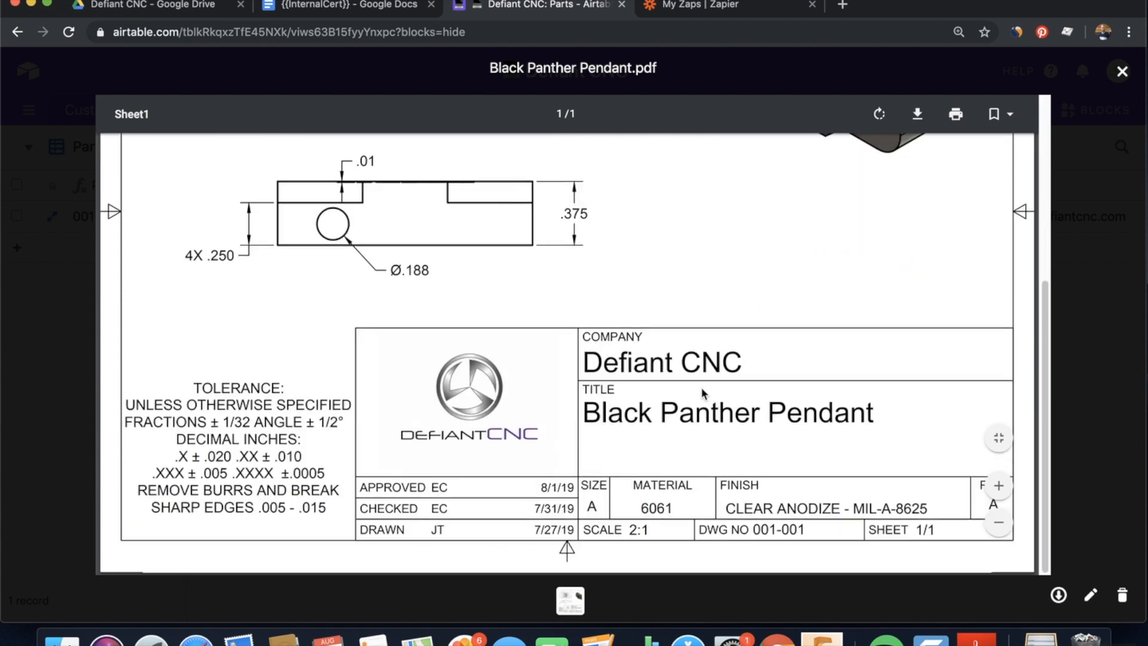
{"action": "left_click", "coordinate": [1121, 72]}
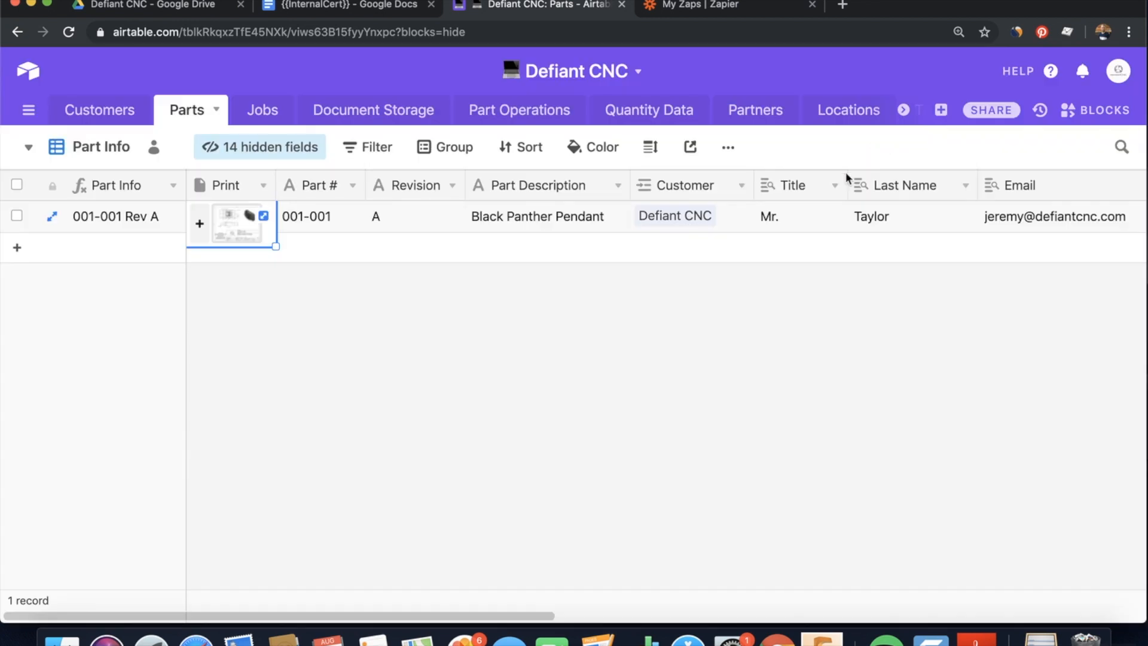
{"action": "left_click", "coordinate": [262, 109]}
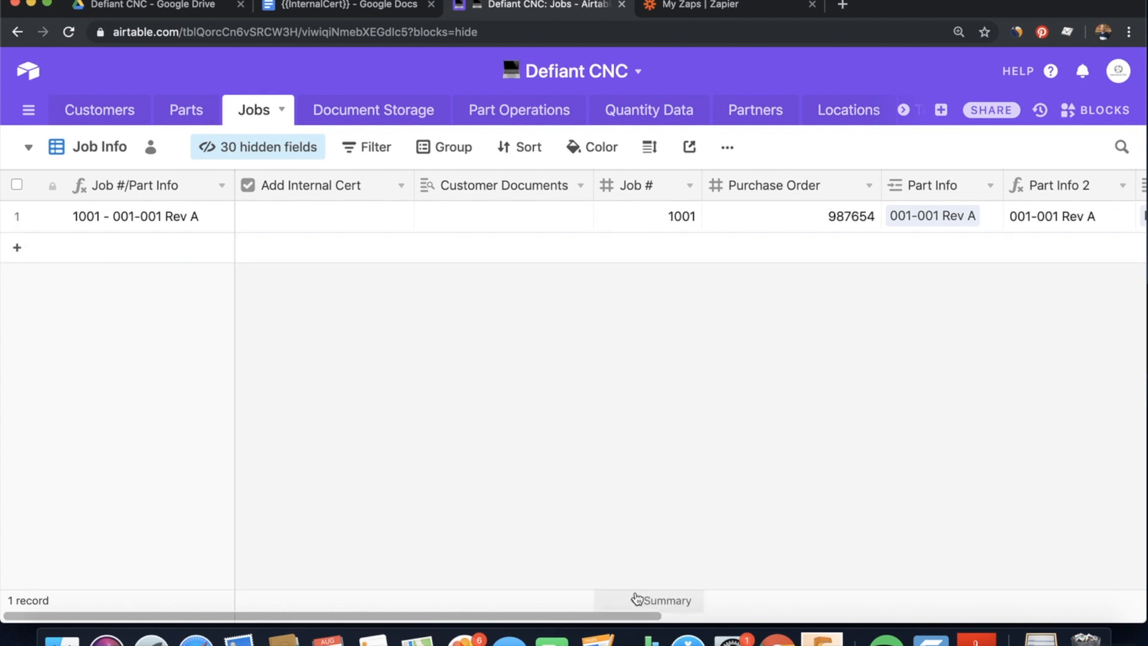
{"action": "left_click_drag", "start_coordinate": [641, 618], "coordinate": [846, 601]}
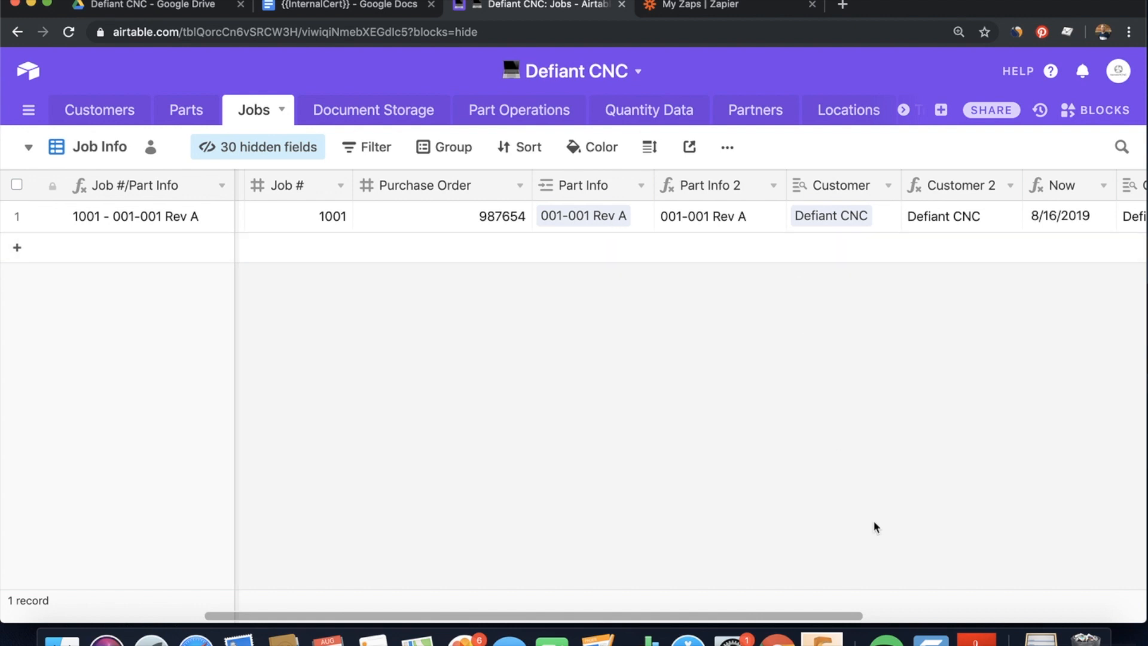
{"action": "scroll", "coordinate": [704, 295], "scroll_direction": "right", "scroll_amount": 6}
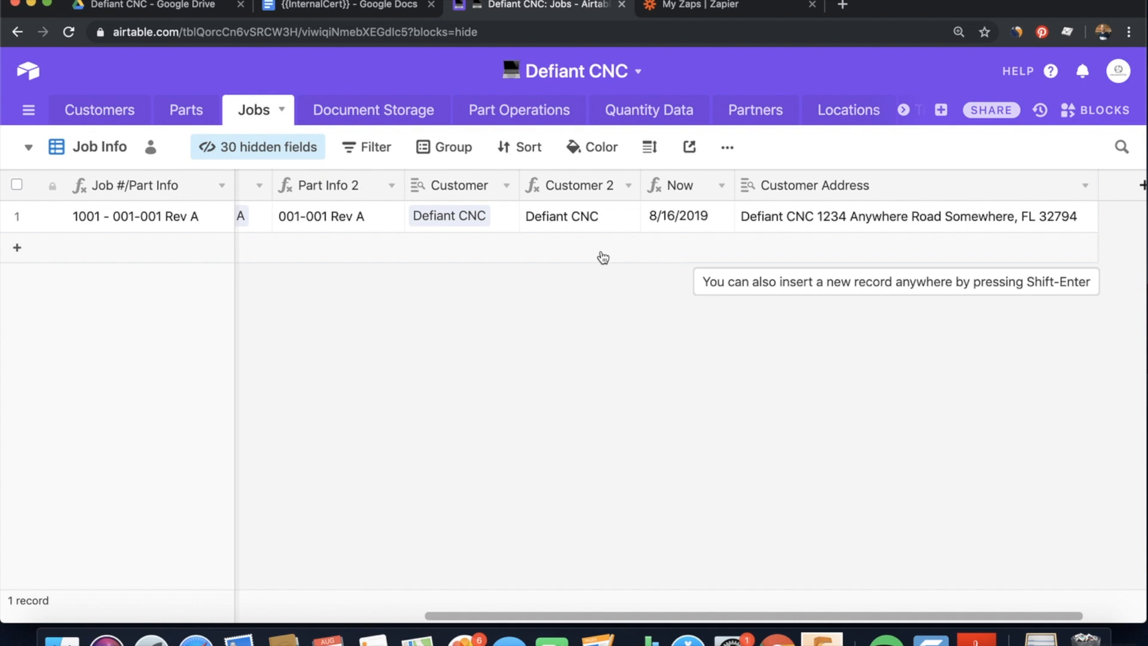
{"action": "left_click", "coordinate": [372, 114]}
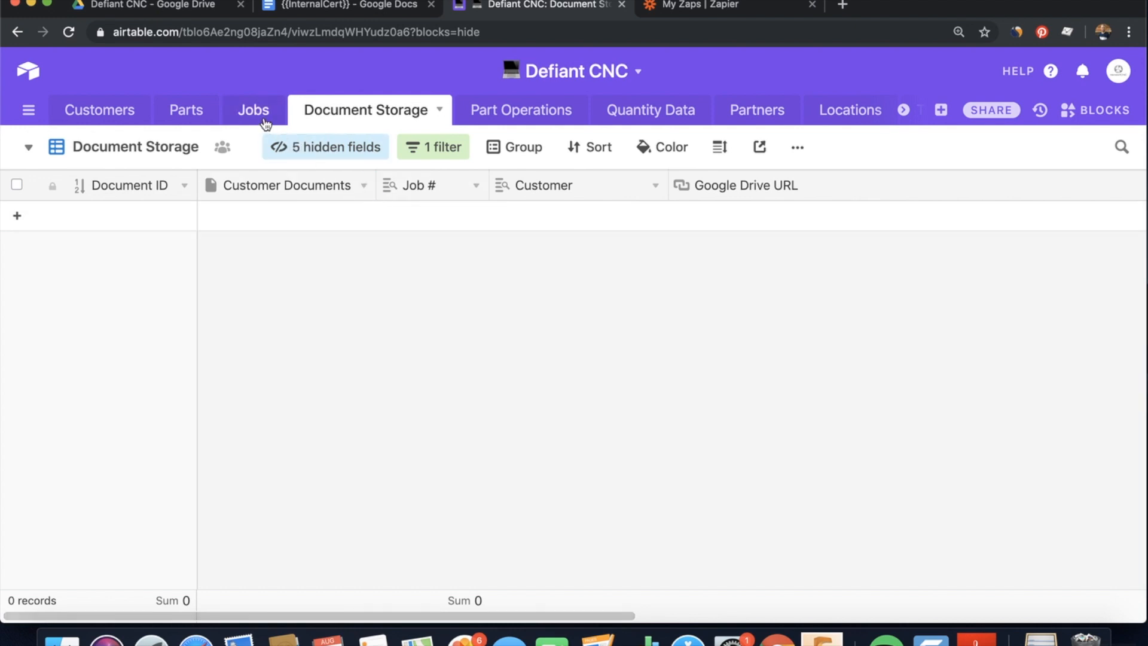
{"action": "left_click", "coordinate": [253, 111]}
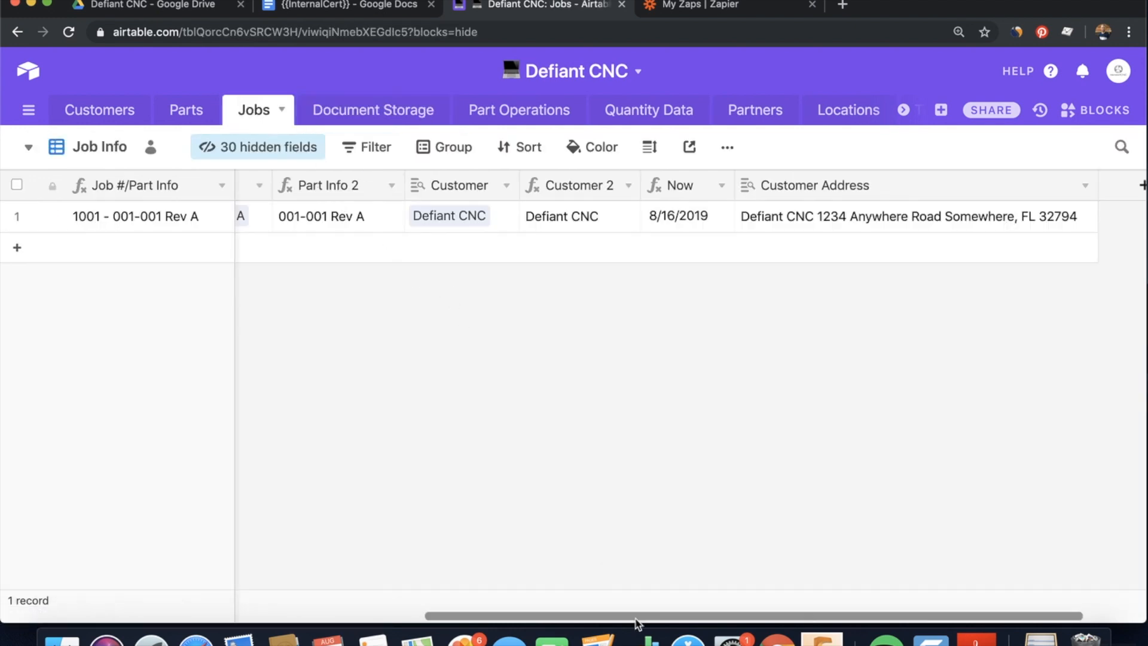
{"action": "scroll", "coordinate": [634, 616], "scroll_direction": "left", "scroll_amount": 6}
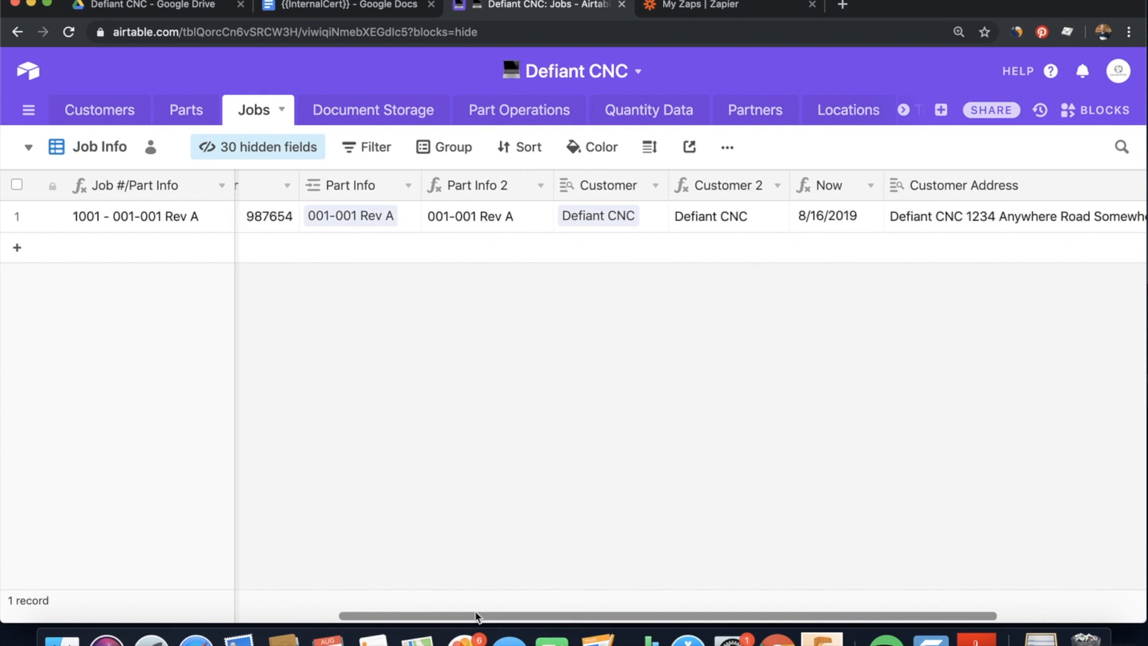
{"action": "left_click_drag", "start_coordinate": [326, 613], "coordinate": [113, 611]}
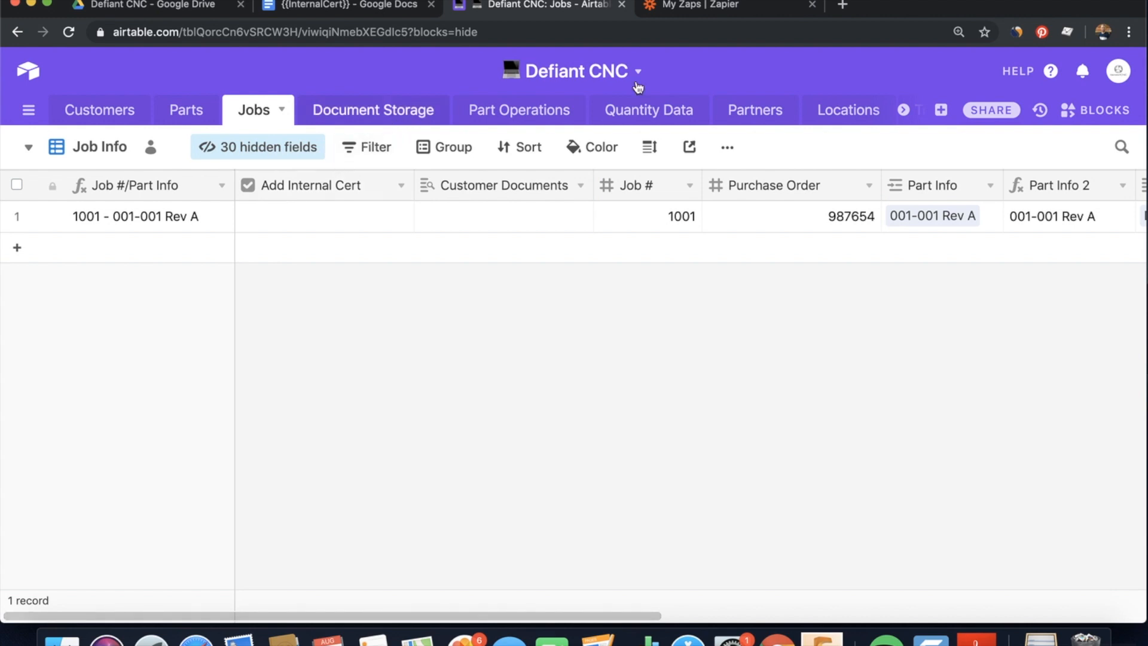
Open the Defiant CNC Add Internal Cert zap and expand its On2Air Updated Record trigger
{"action": "left_click", "coordinate": [751, 12]}
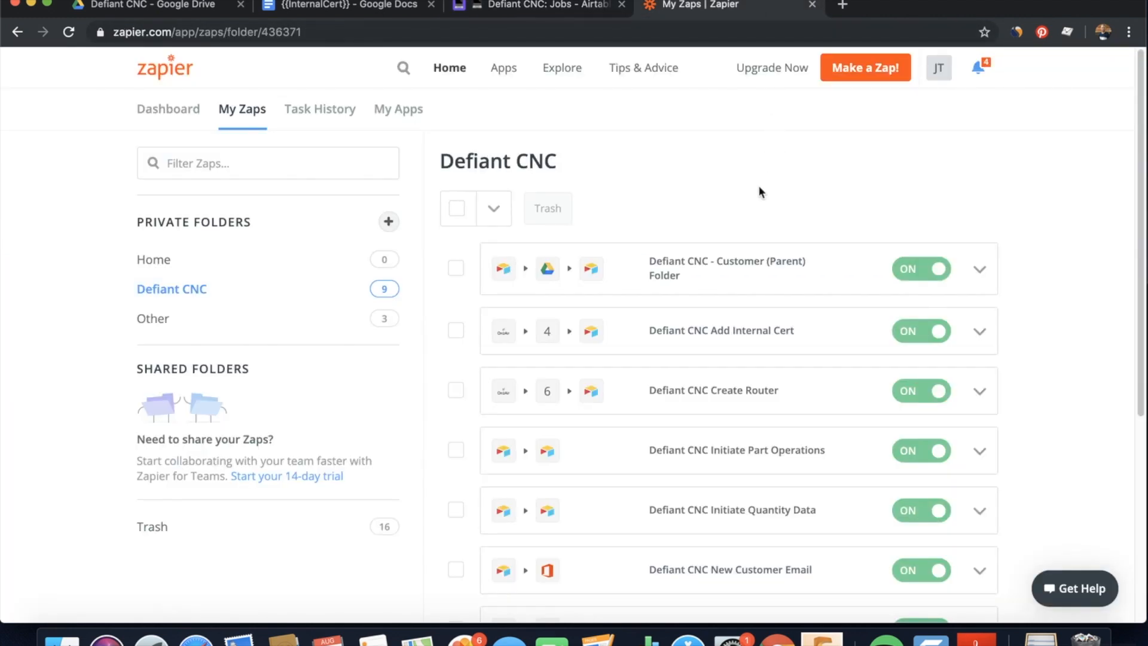
{"action": "left_click", "coordinate": [772, 333]}
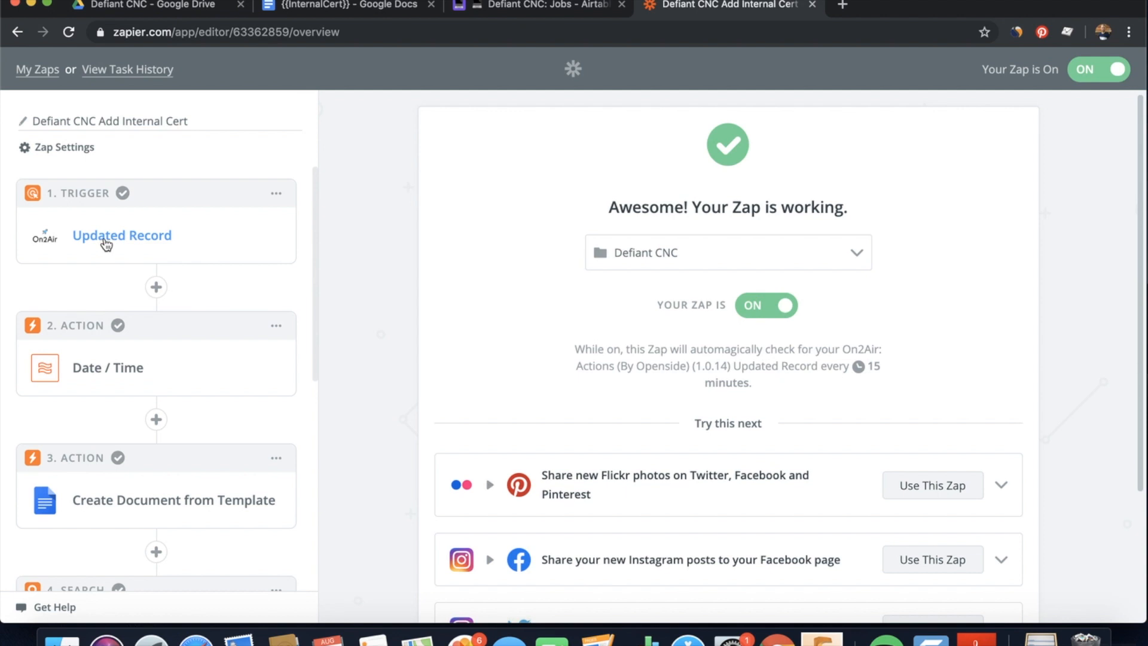
{"action": "left_click", "coordinate": [106, 239]}
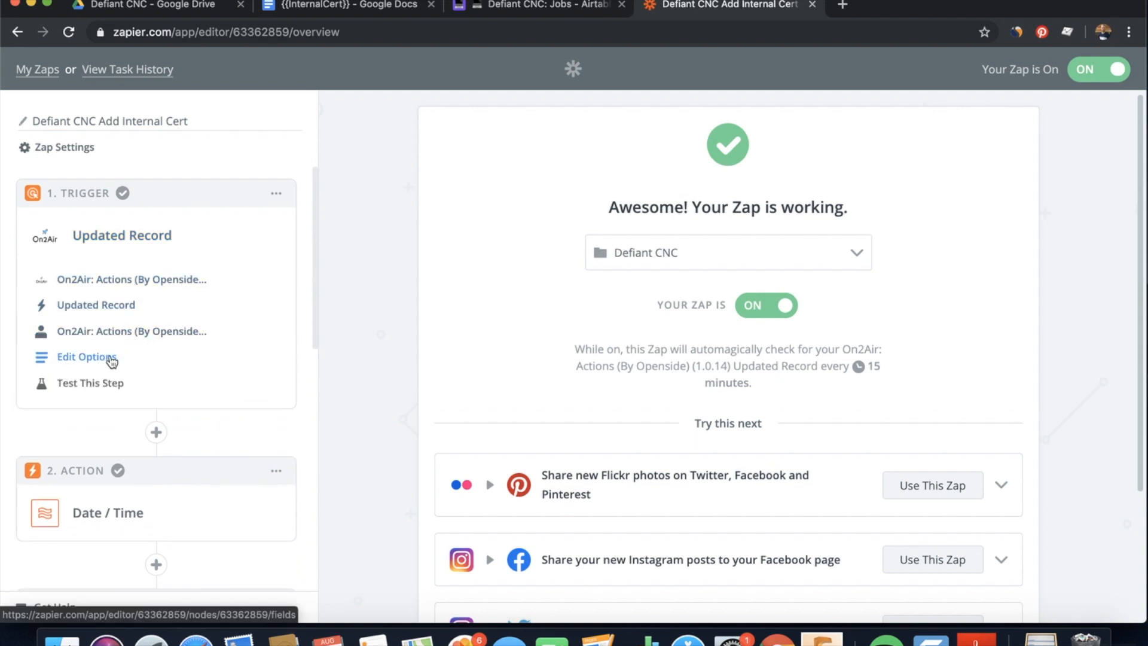
Review the trigger's Jobs table, Checkbox Field format and Add Internal Cert checkbox, then expand Date / Time
{"action": "left_click", "coordinate": [40, 357]}
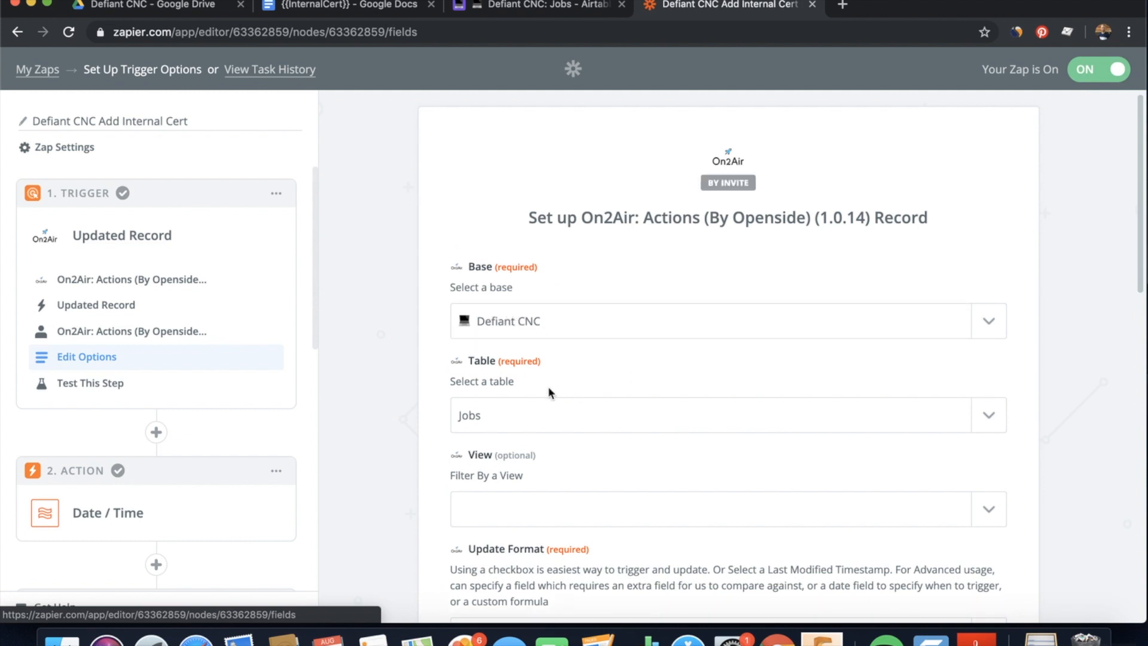
{"action": "left_click_drag", "start_coordinate": [1139, 282], "coordinate": [1143, 404]}
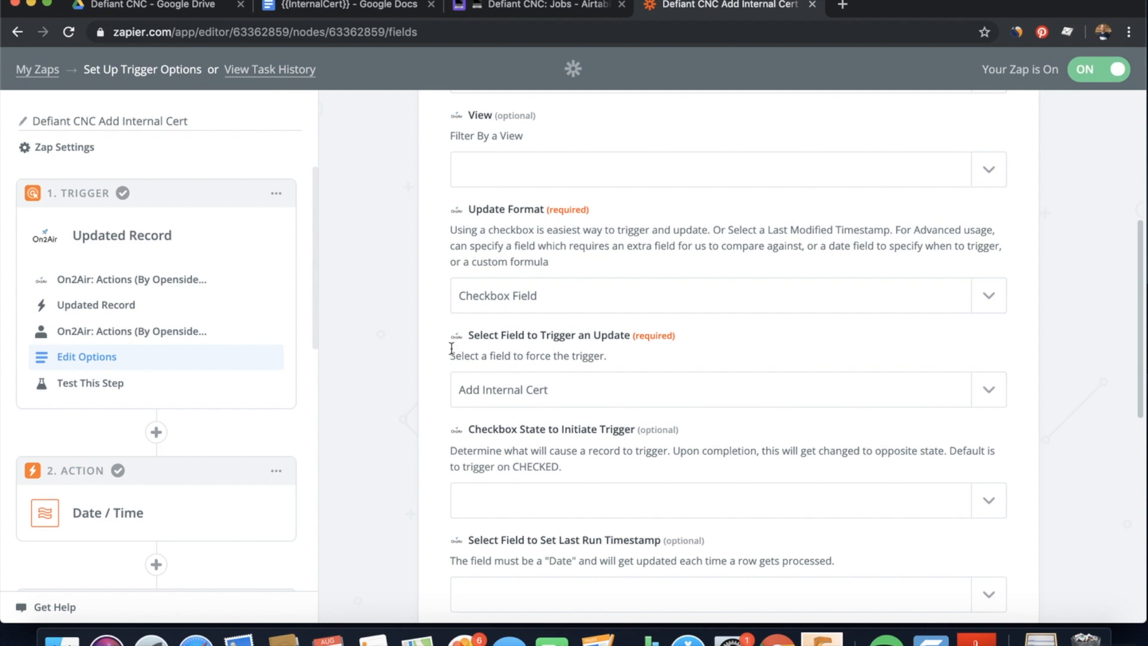
{"action": "left_click", "coordinate": [126, 514]}
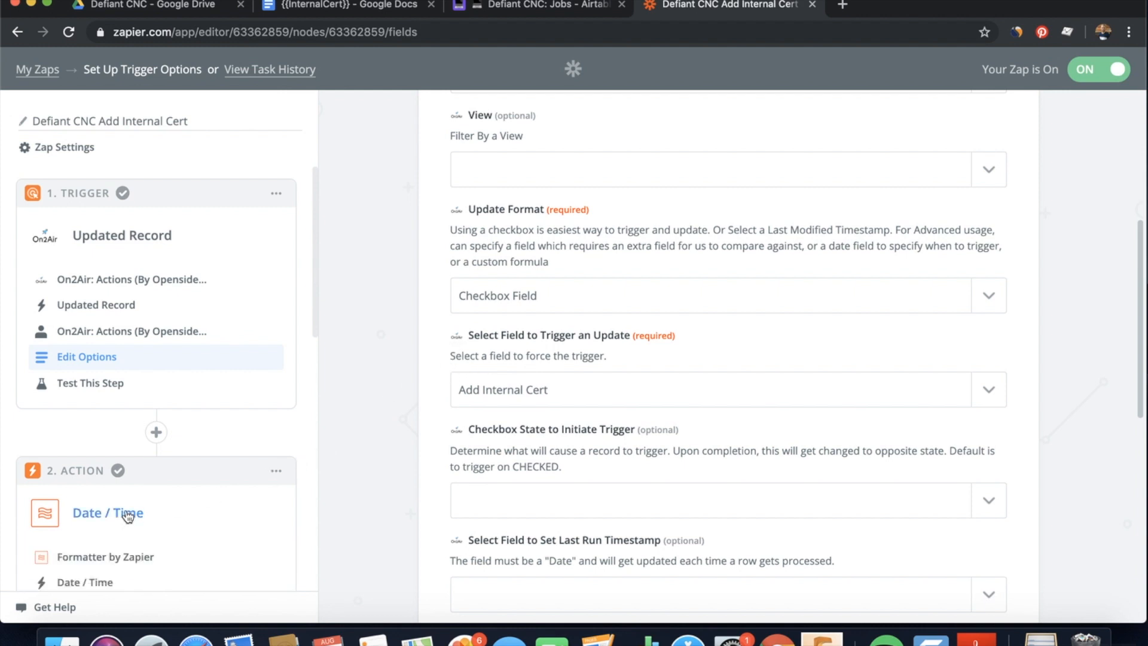
{"action": "scroll", "coordinate": [201, 473], "scroll_direction": "down", "scroll_amount": 4}
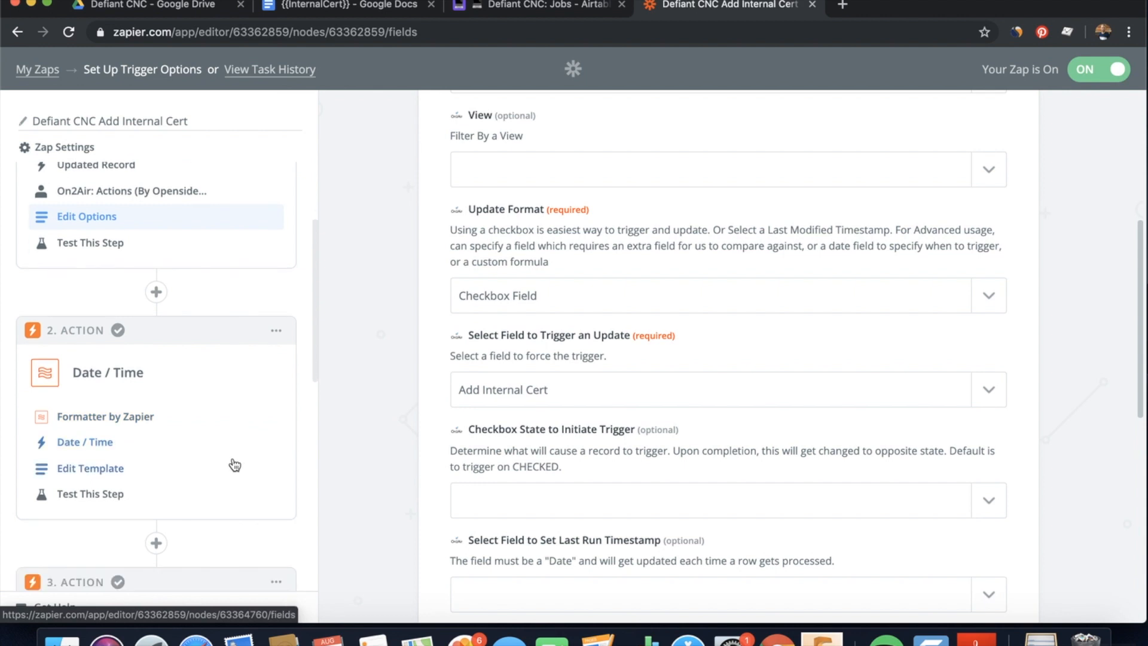
Check the MMMM DD, YYYY format in US/Eastern from UTC, then expand Create Document from Template
{"action": "left_click", "coordinate": [107, 420]}
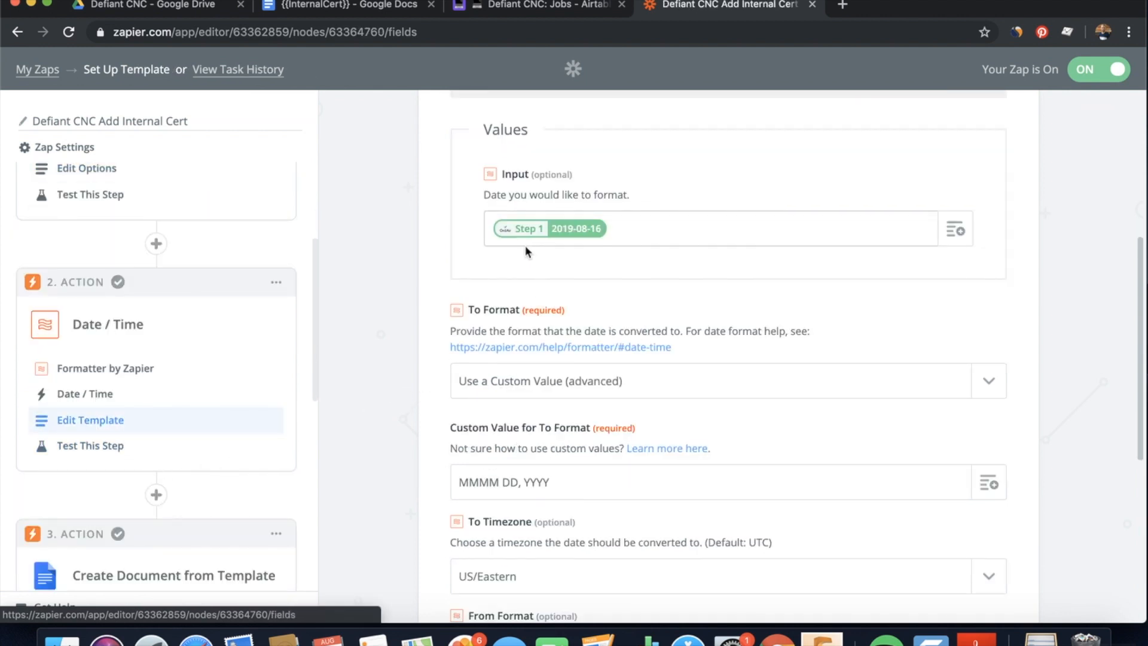
{"action": "scroll", "coordinate": [538, 418], "scroll_direction": "down", "scroll_amount": 2}
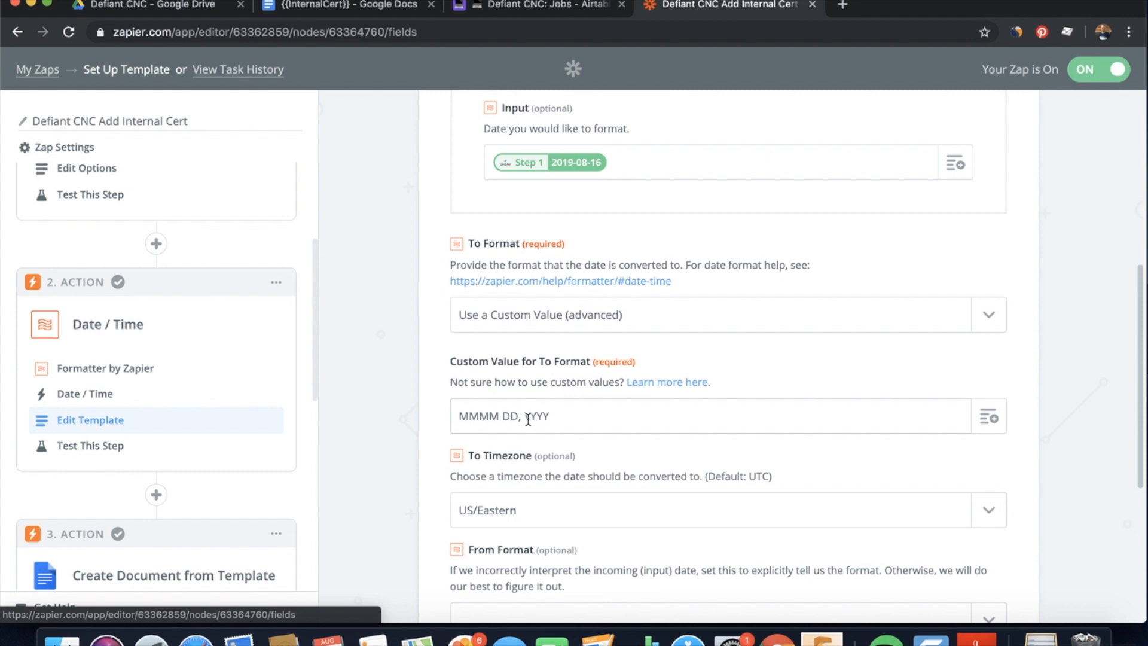
{"action": "scroll", "coordinate": [593, 441], "scroll_direction": "down", "scroll_amount": 4}
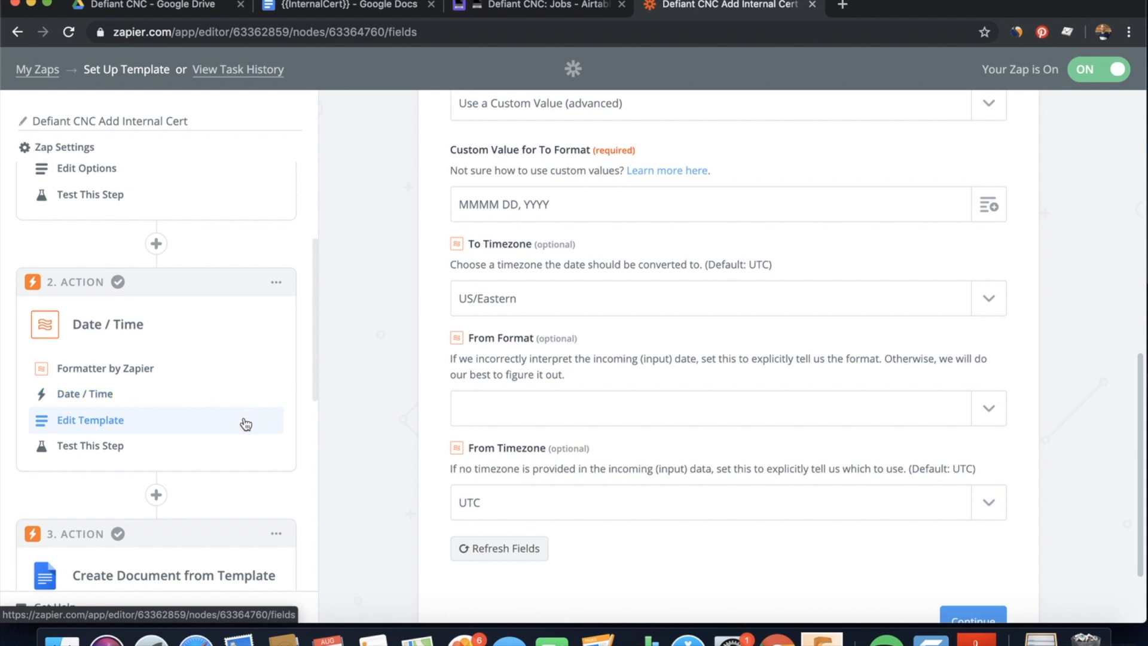
{"action": "scroll", "coordinate": [246, 422], "scroll_direction": "down", "scroll_amount": 3}
{"action": "scroll", "coordinate": [215, 376], "scroll_direction": "down", "scroll_amount": 2}
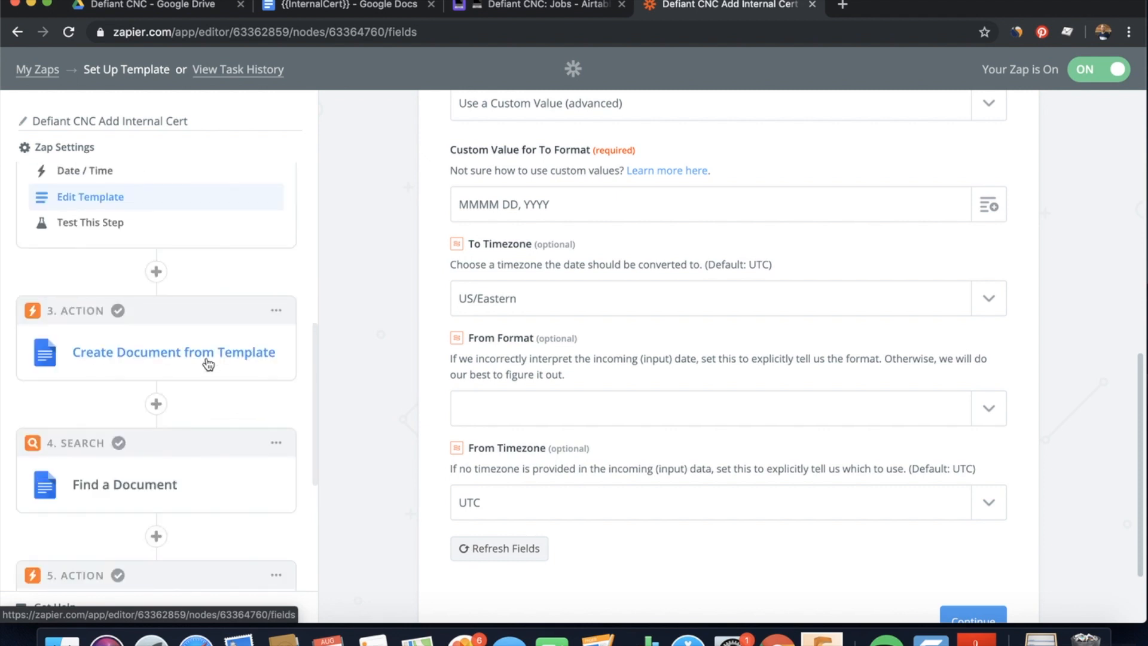
{"action": "left_click", "coordinate": [208, 363]}
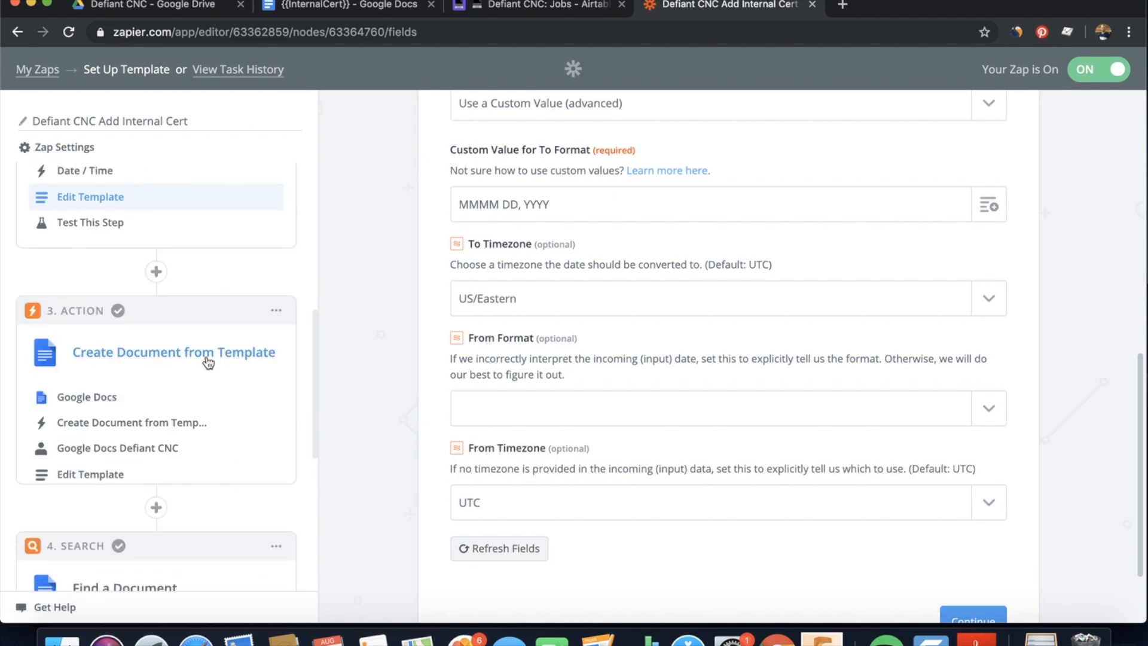
Open step 3's template settings and check the Template Document list without changing it
{"action": "left_click", "coordinate": [106, 486]}
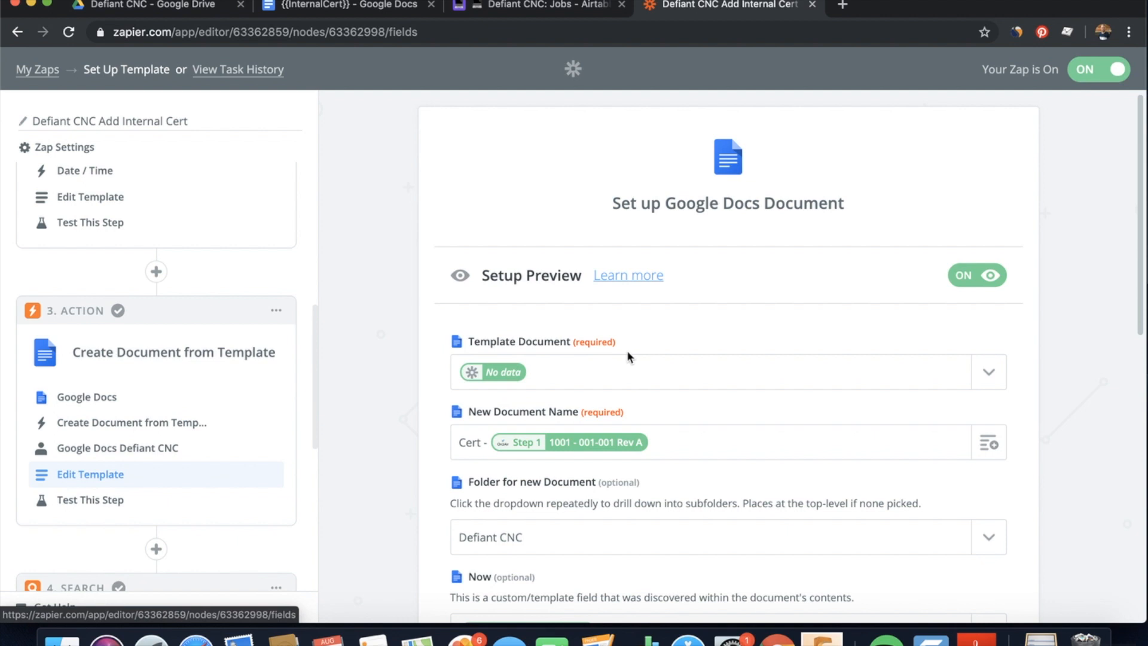
{"action": "scroll", "coordinate": [701, 407], "scroll_direction": "down", "scroll_amount": 3}
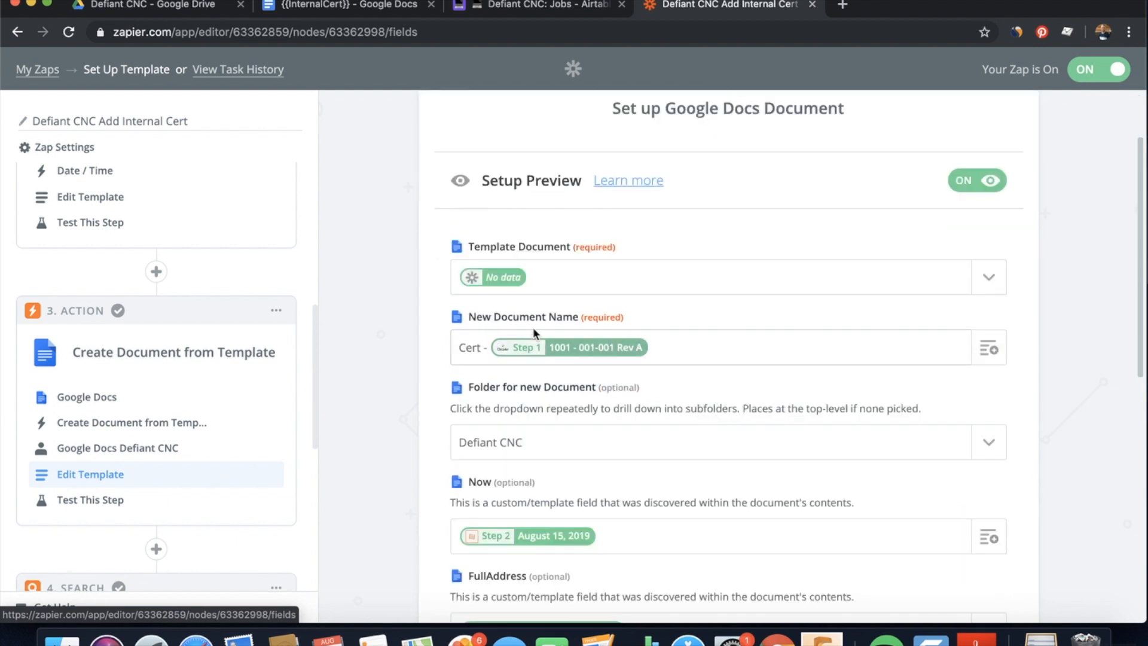
{"action": "left_click", "coordinate": [993, 286]}
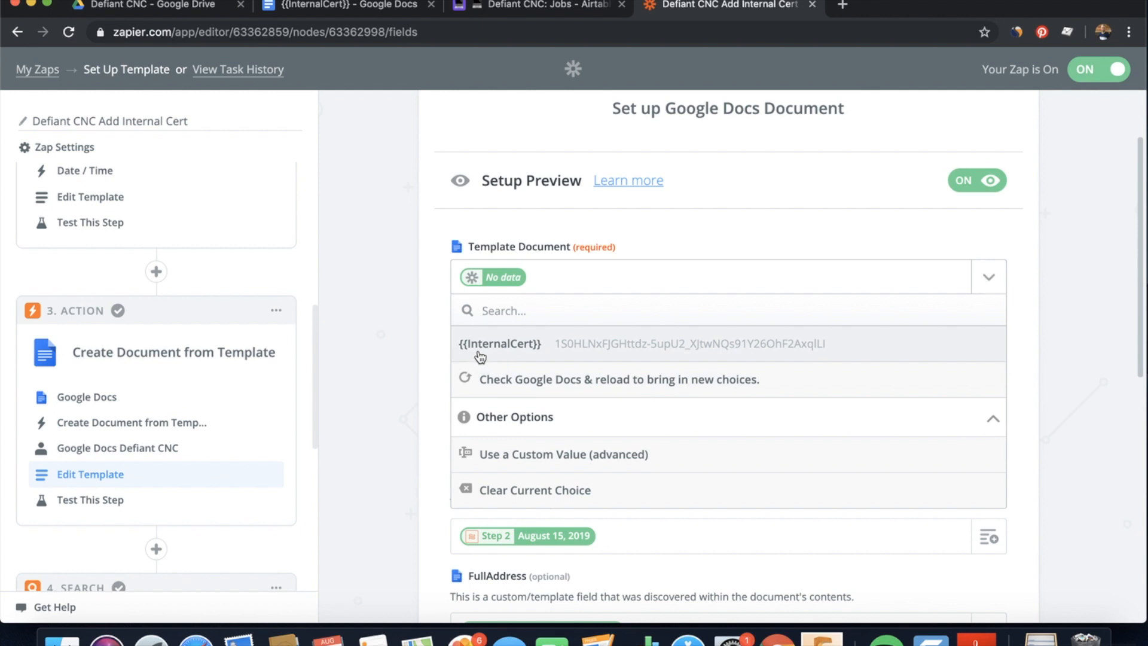
{"action": "left_click", "coordinate": [1080, 361]}
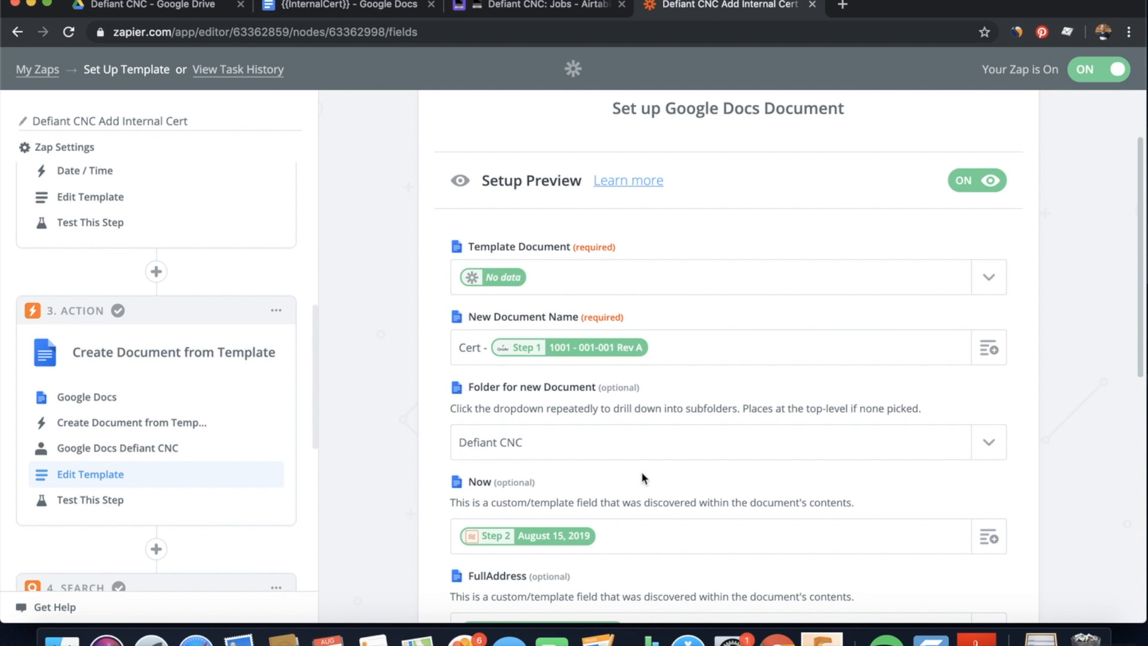
Review the mappings for Now, FullAddress, PONumber, PartNumber and PartsMade
{"action": "scroll", "coordinate": [642, 472], "scroll_direction": "down", "scroll_amount": 3}
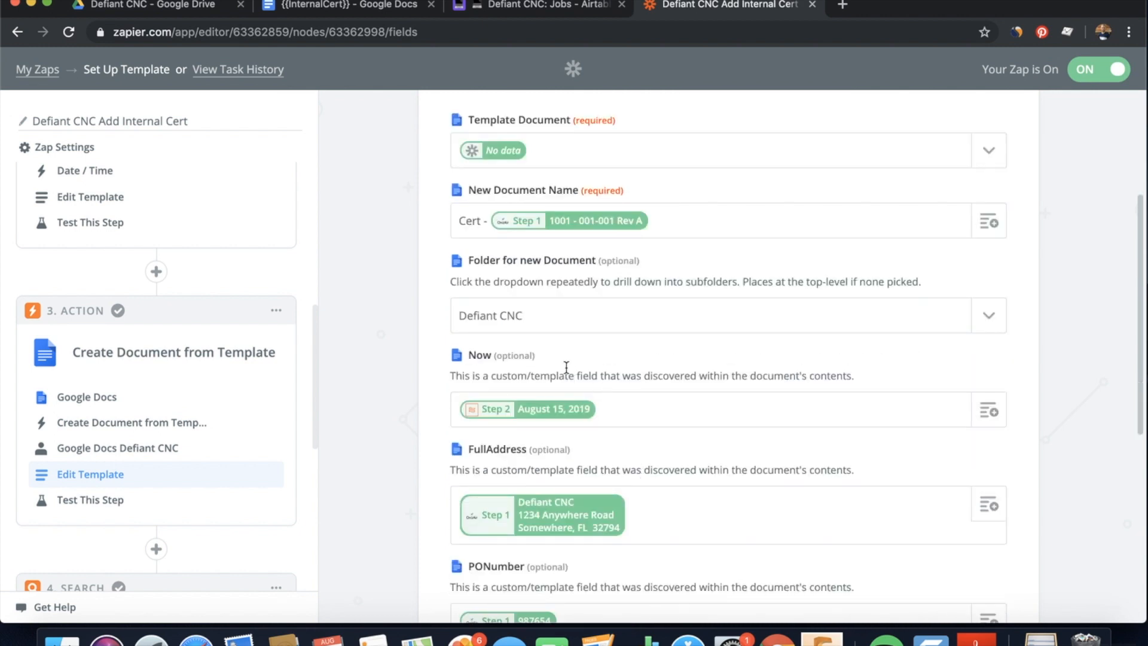
{"action": "scroll", "coordinate": [613, 393], "scroll_direction": "down", "scroll_amount": 3}
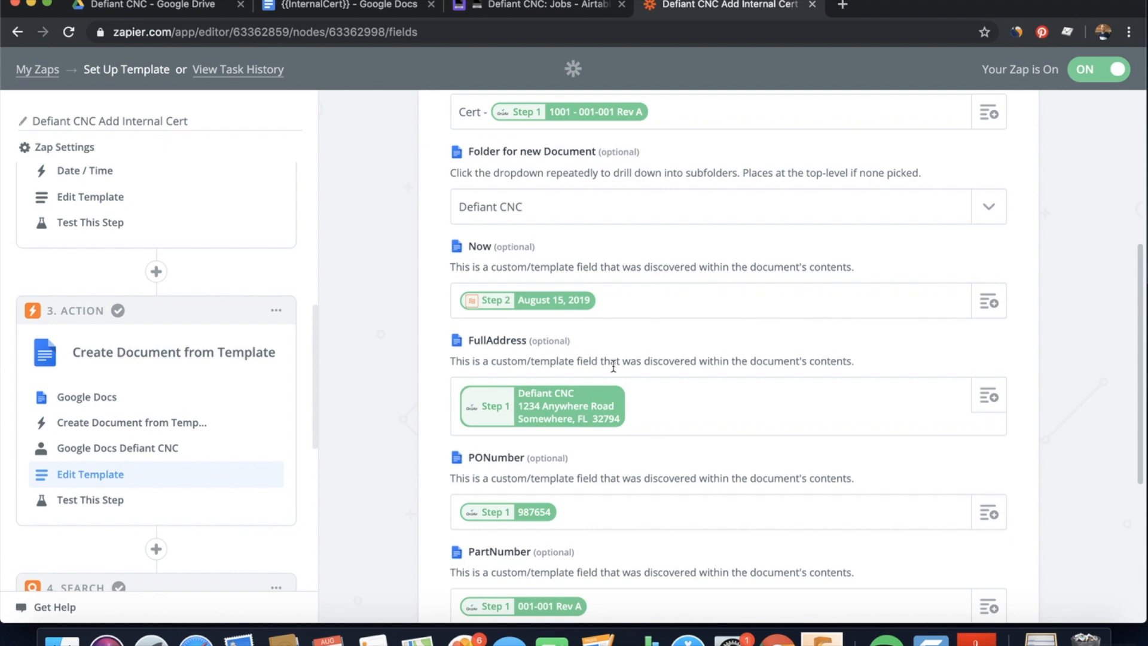
{"action": "scroll", "coordinate": [649, 383], "scroll_direction": "down", "scroll_amount": 1}
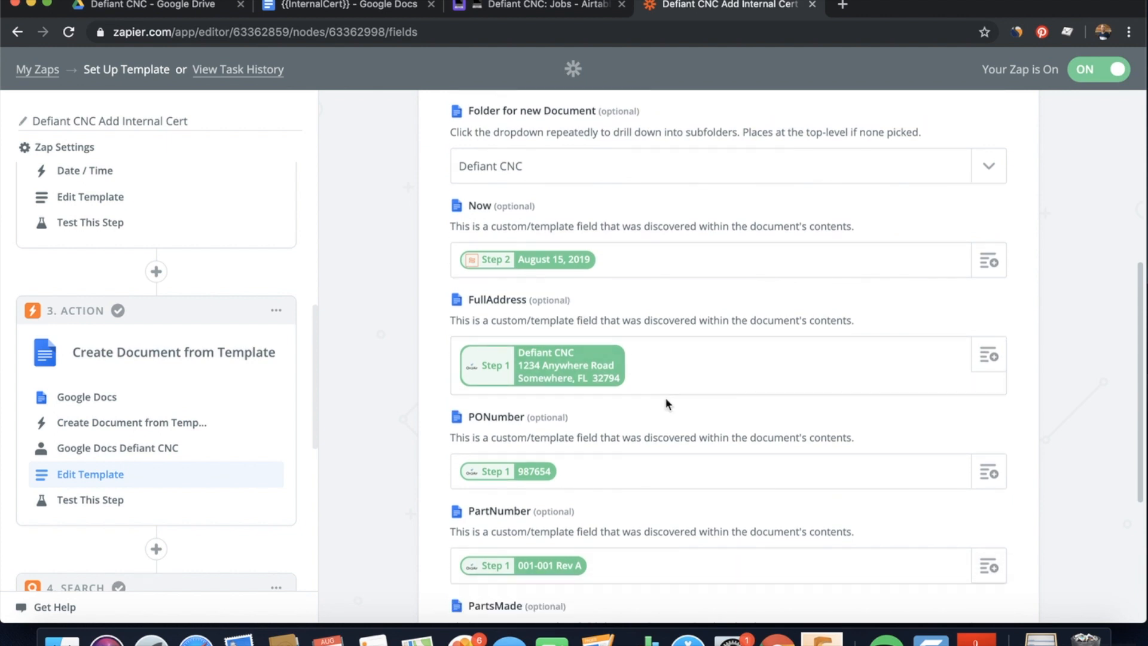
{"action": "scroll", "coordinate": [645, 454], "scroll_direction": "down", "scroll_amount": 4}
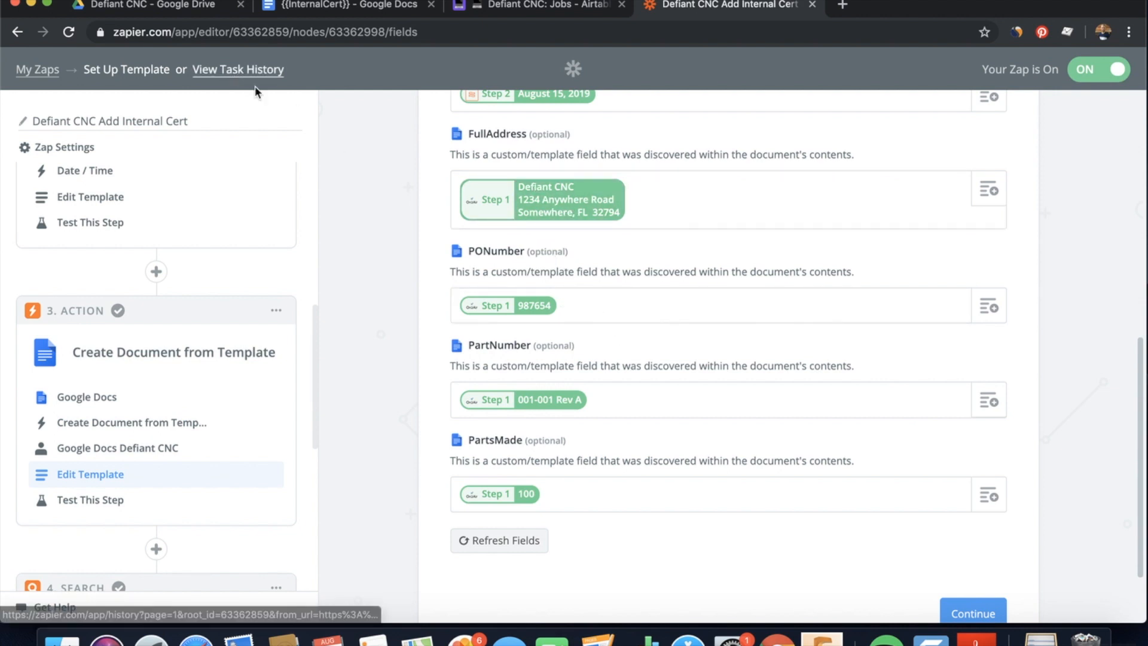
{"action": "scroll", "coordinate": [823, 422], "scroll_direction": "down", "scroll_amount": 3}
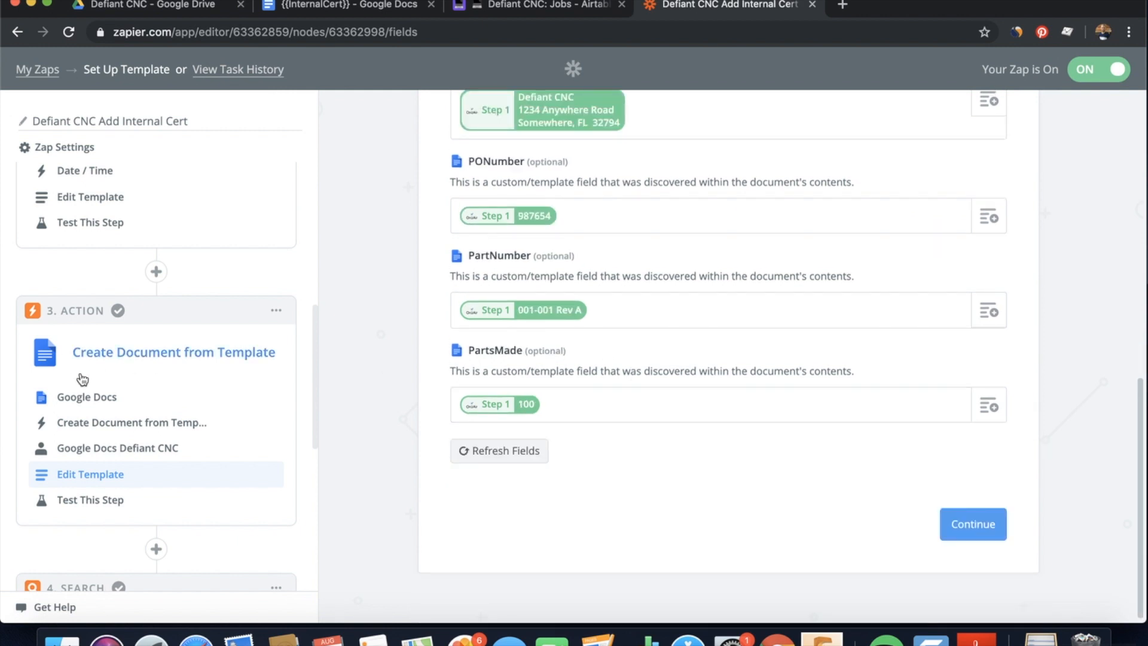
{"action": "scroll", "coordinate": [84, 376], "scroll_direction": "down", "scroll_amount": 5}
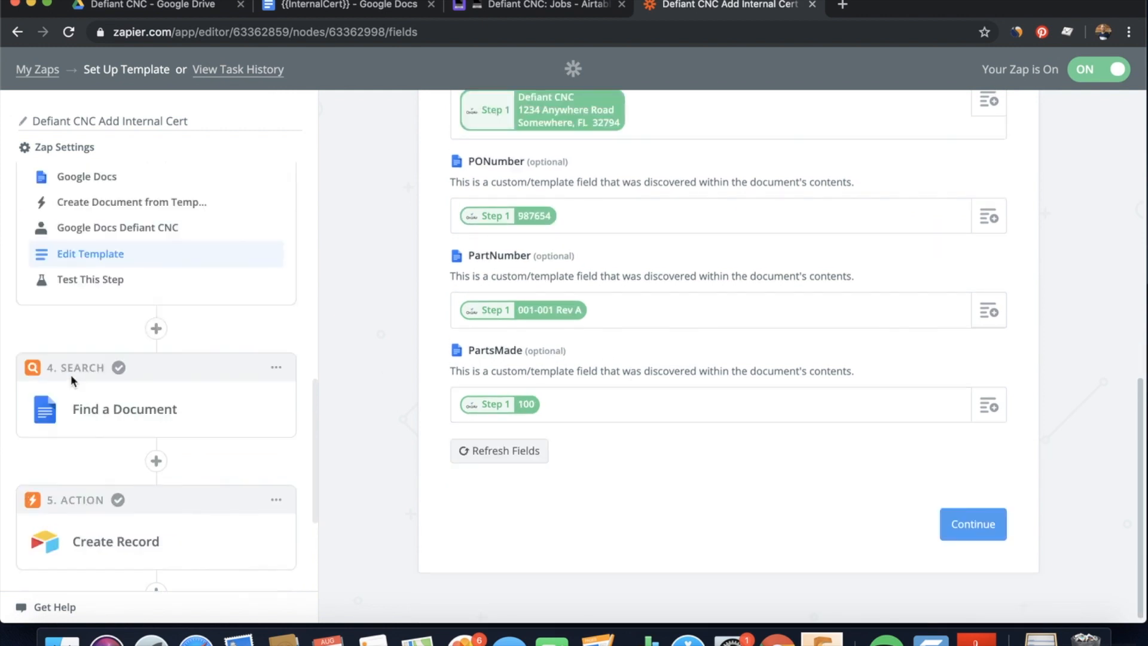
Show Find a Document's options: Defiant CNC folder, name from step 3's certificate, then expand Create Record
{"action": "left_click", "coordinate": [111, 413]}
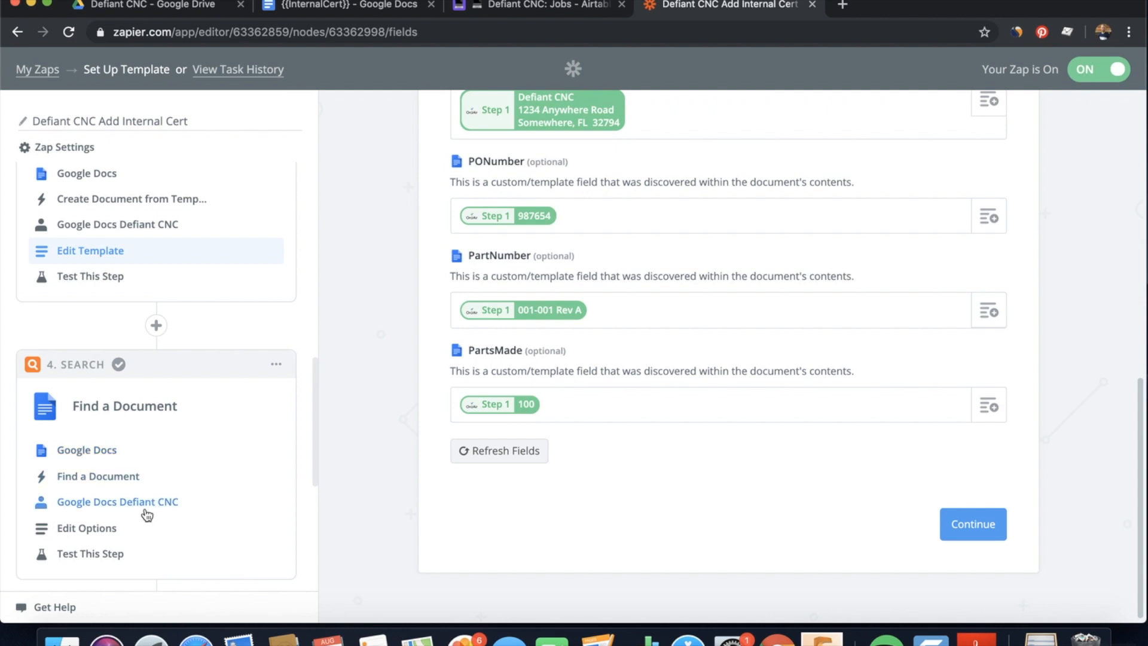
{"action": "left_click", "coordinate": [94, 532]}
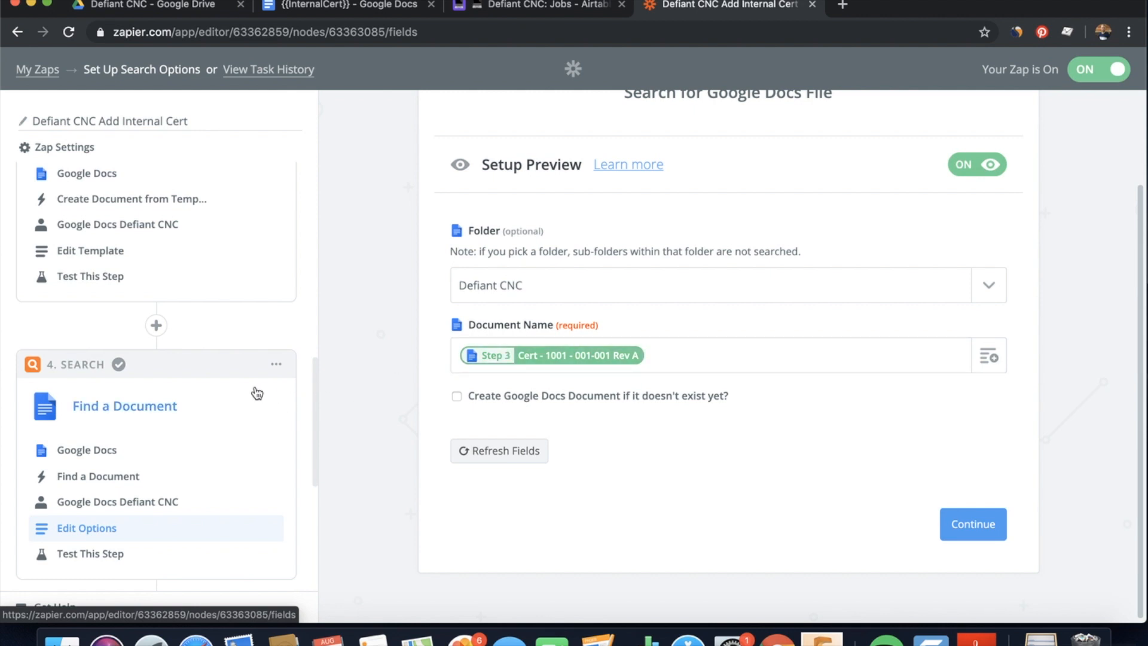
{"action": "scroll", "coordinate": [257, 393], "scroll_direction": "down", "scroll_amount": 5}
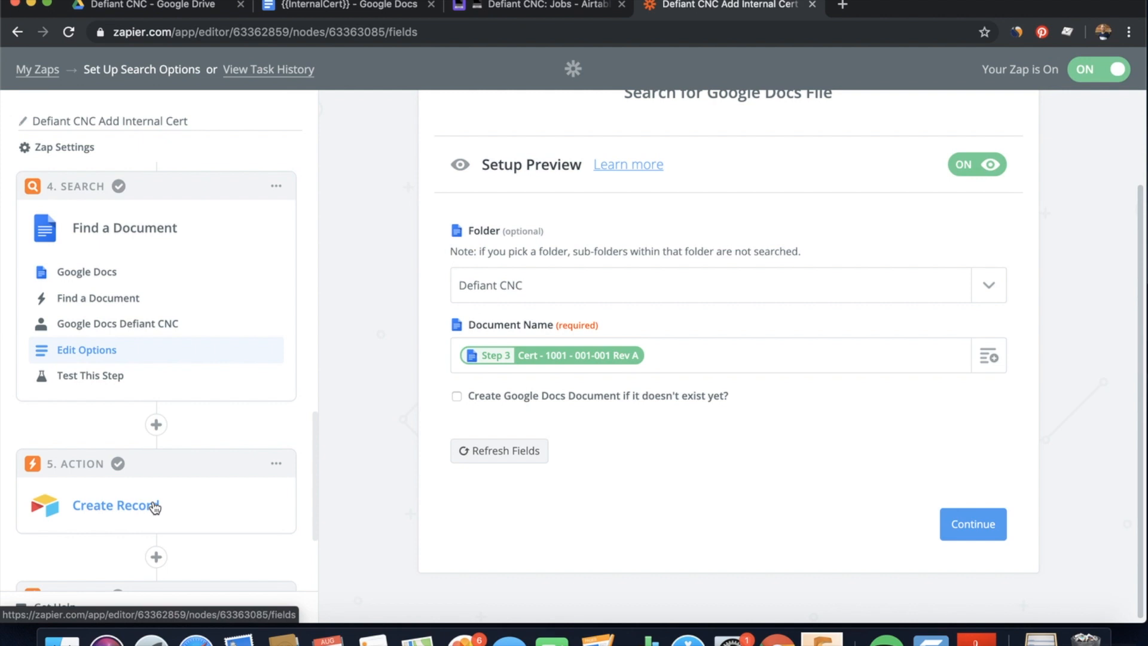
{"action": "left_click", "coordinate": [154, 507]}
{"action": "scroll", "coordinate": [233, 461], "scroll_direction": "down", "scroll_amount": 7}
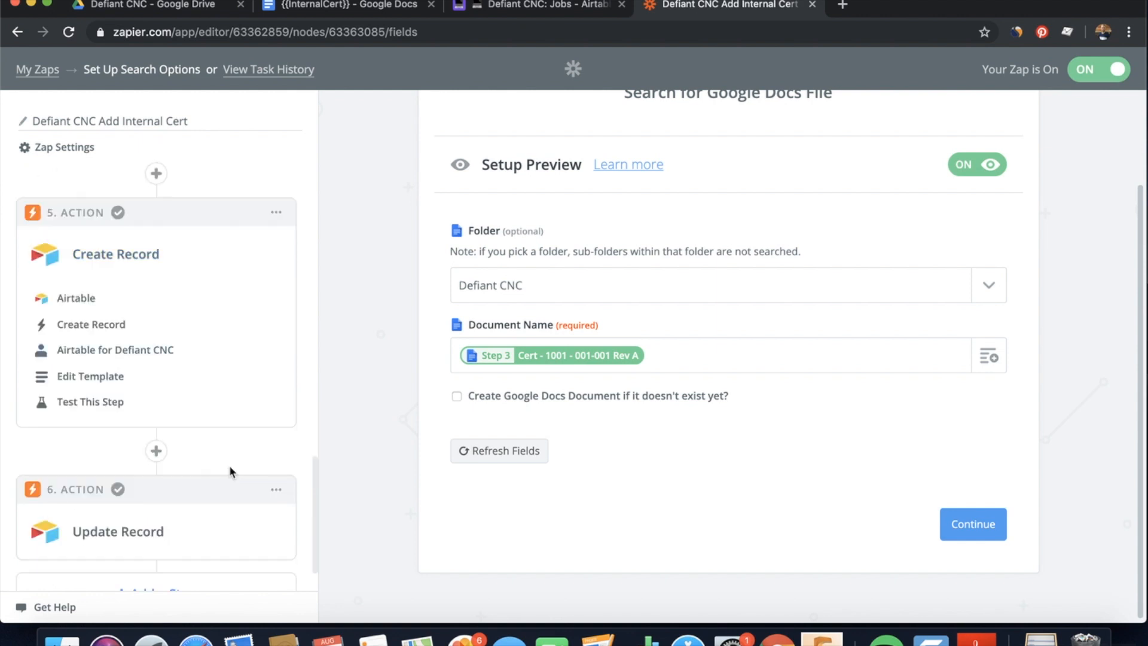
Review Create Record's Document Type Internal Cert and step 4 Customer Documents, then expand Update Record
{"action": "left_click", "coordinate": [104, 377]}
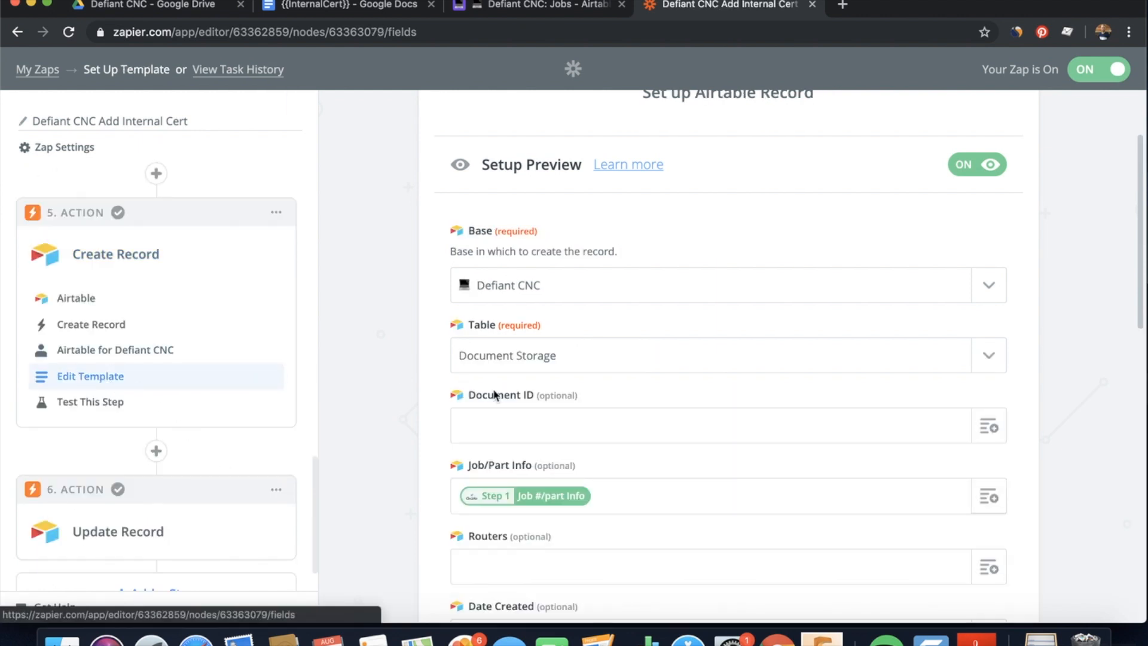
{"action": "scroll", "coordinate": [545, 414], "scroll_direction": "down", "scroll_amount": 1}
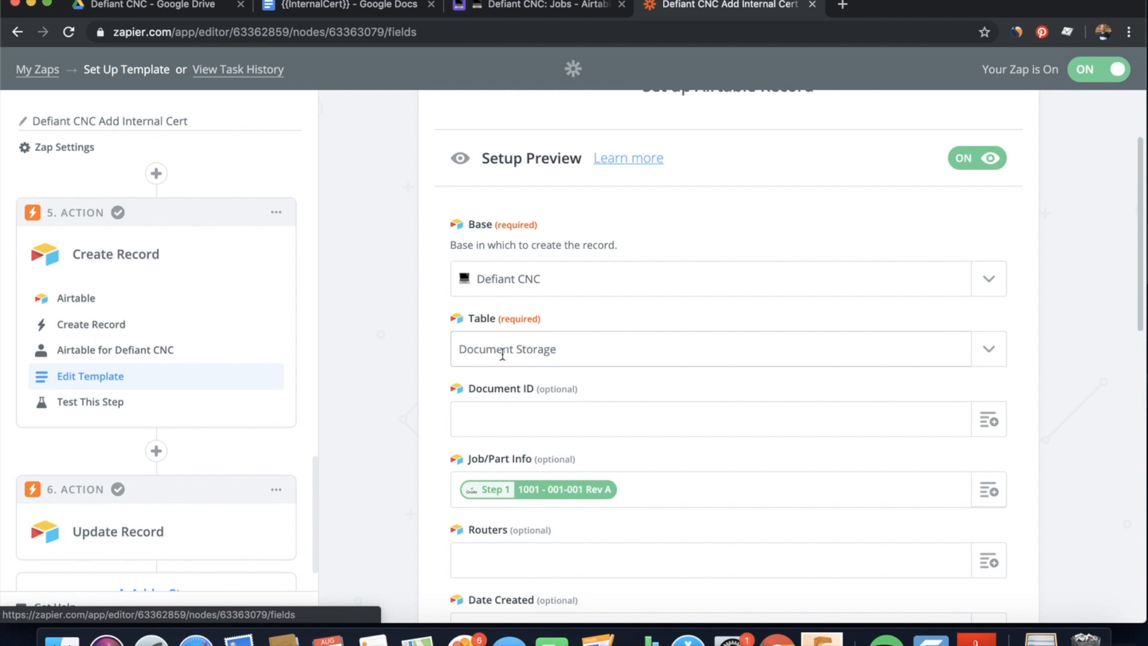
{"action": "scroll", "coordinate": [605, 508], "scroll_direction": "down", "scroll_amount": 4}
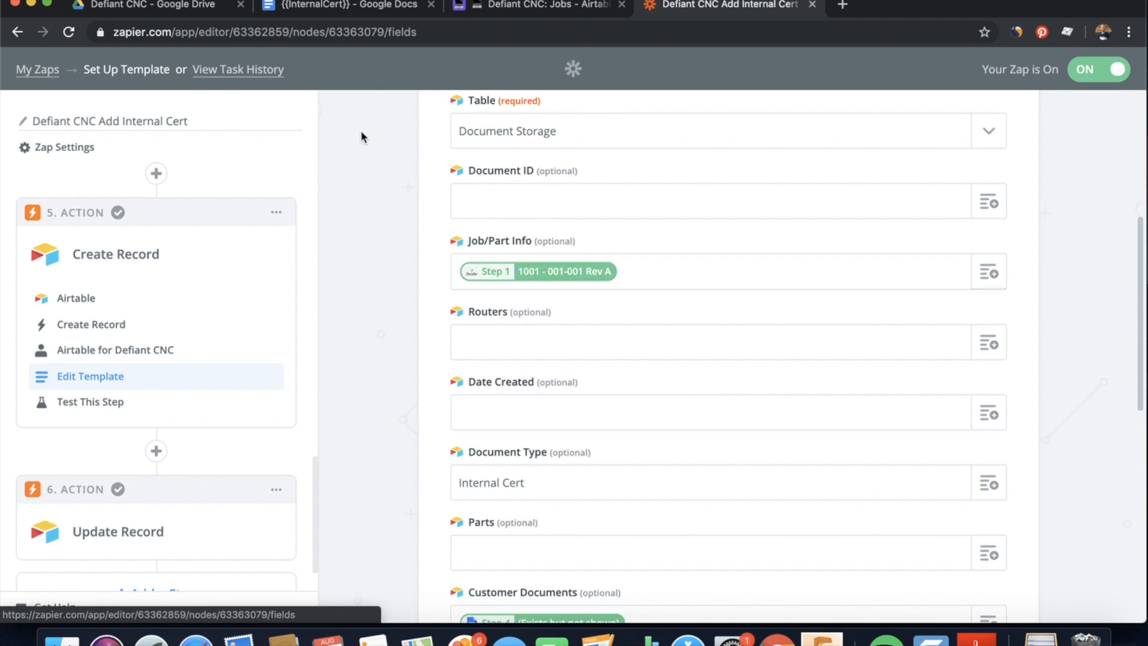
{"action": "scroll", "coordinate": [770, 399], "scroll_direction": "down", "scroll_amount": 5}
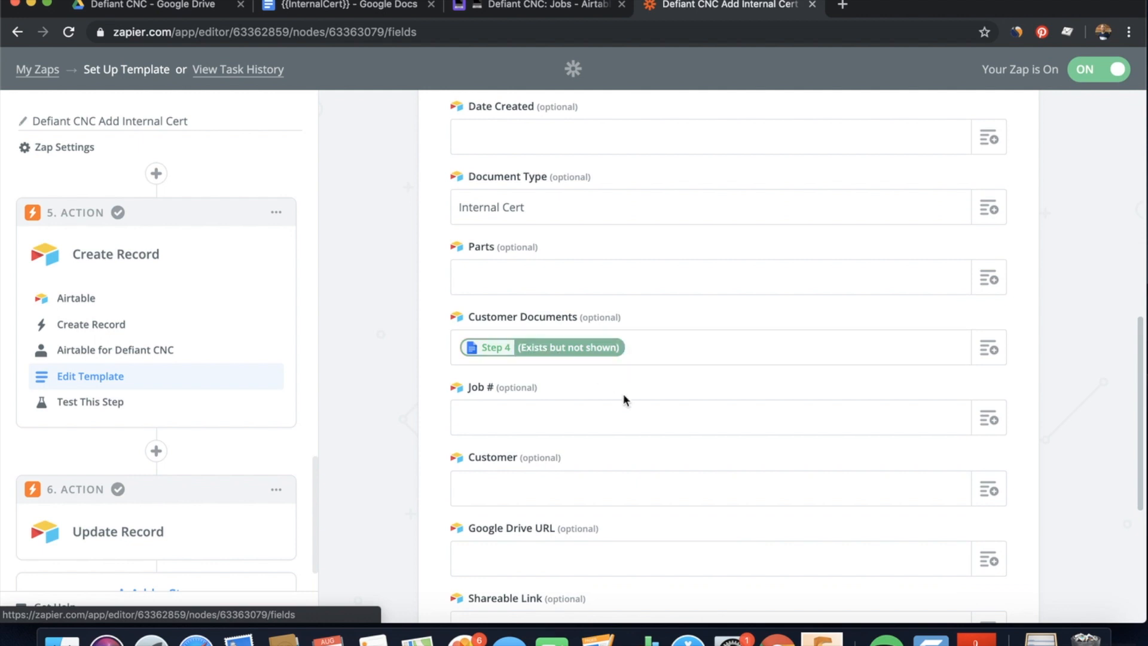
{"action": "scroll", "coordinate": [623, 393], "scroll_direction": "down", "scroll_amount": 5}
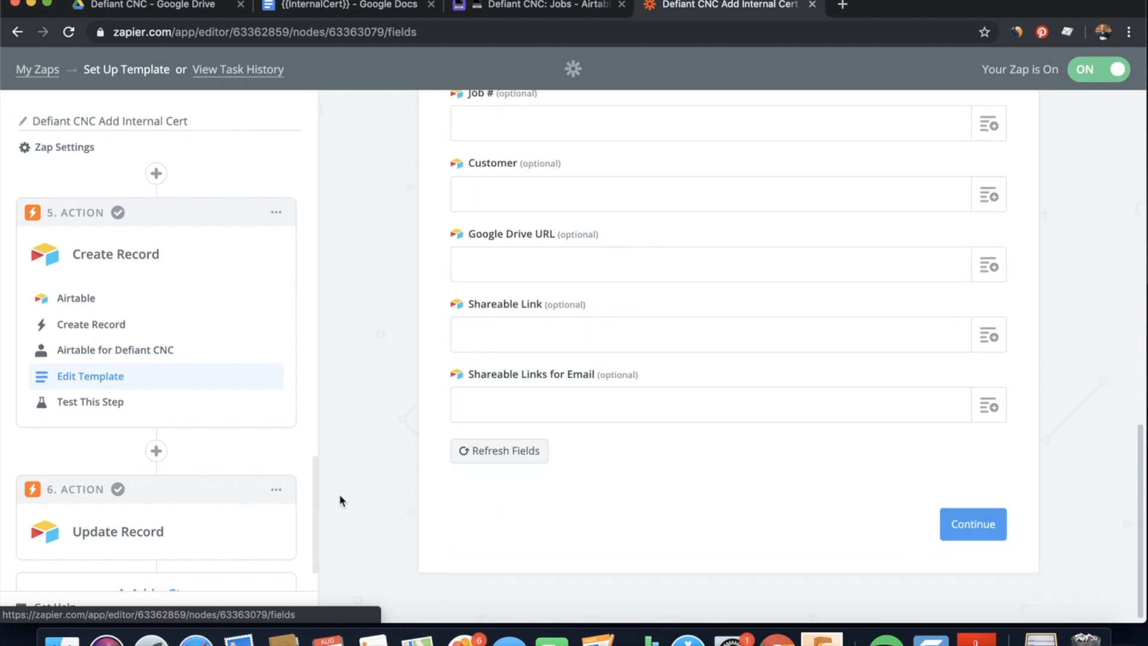
{"action": "scroll", "coordinate": [223, 486], "scroll_direction": "down", "scroll_amount": 2}
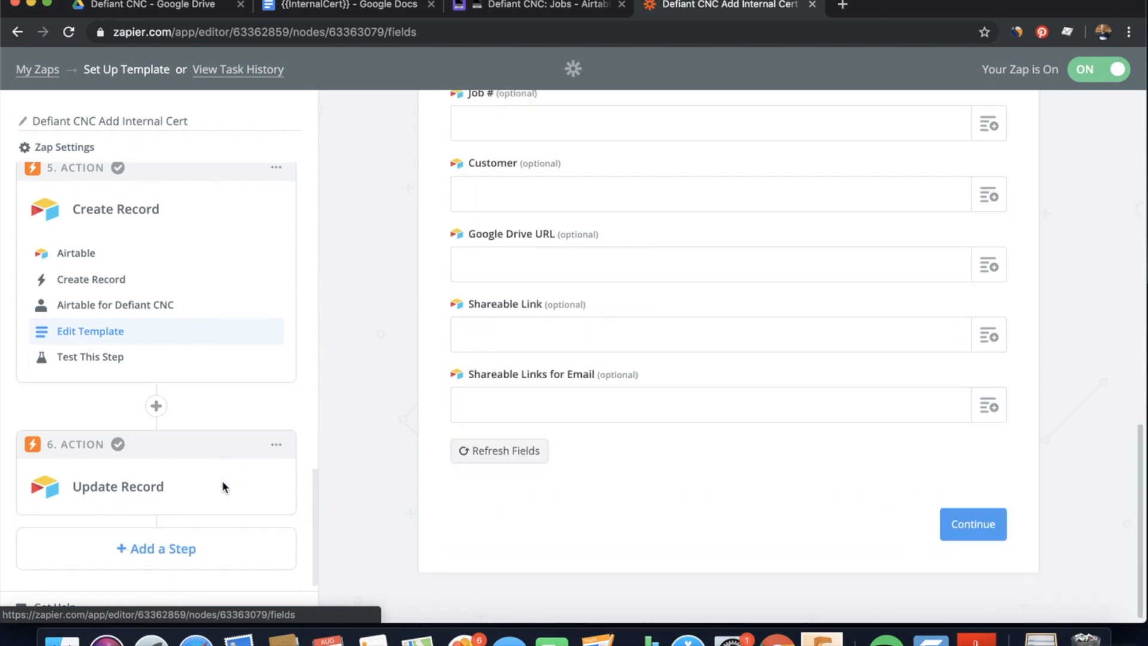
{"action": "left_click", "coordinate": [116, 488]}
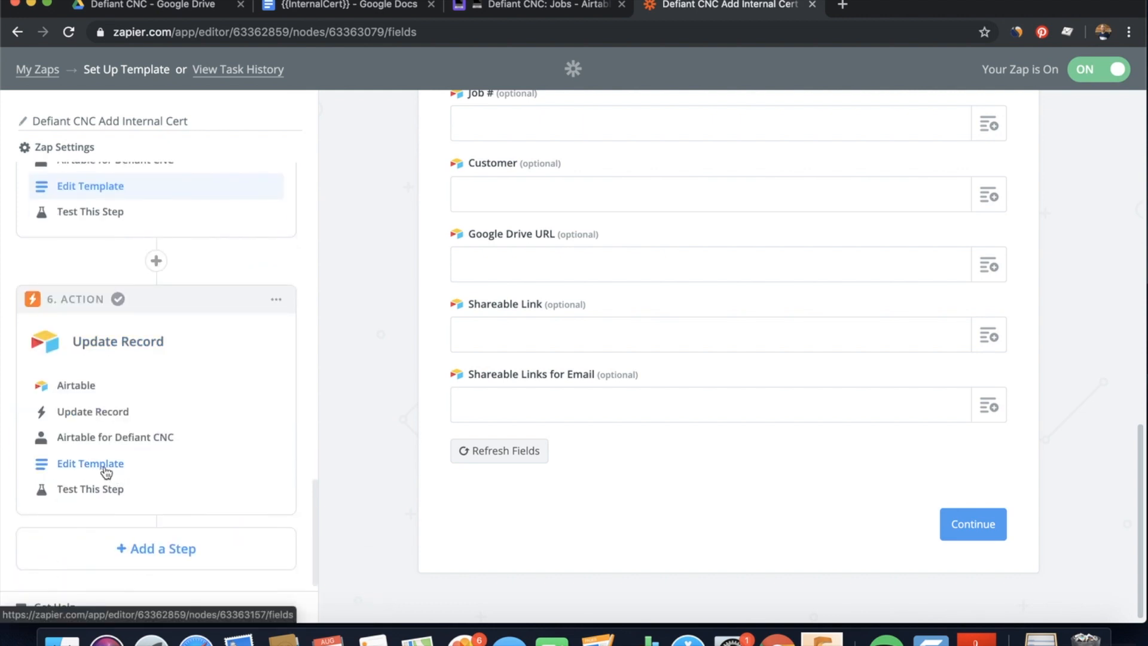
Map Step 1's record ID into Update Record's Add Internal Cert field, then bring up Airtable Jobs
{"action": "left_click", "coordinate": [107, 465]}
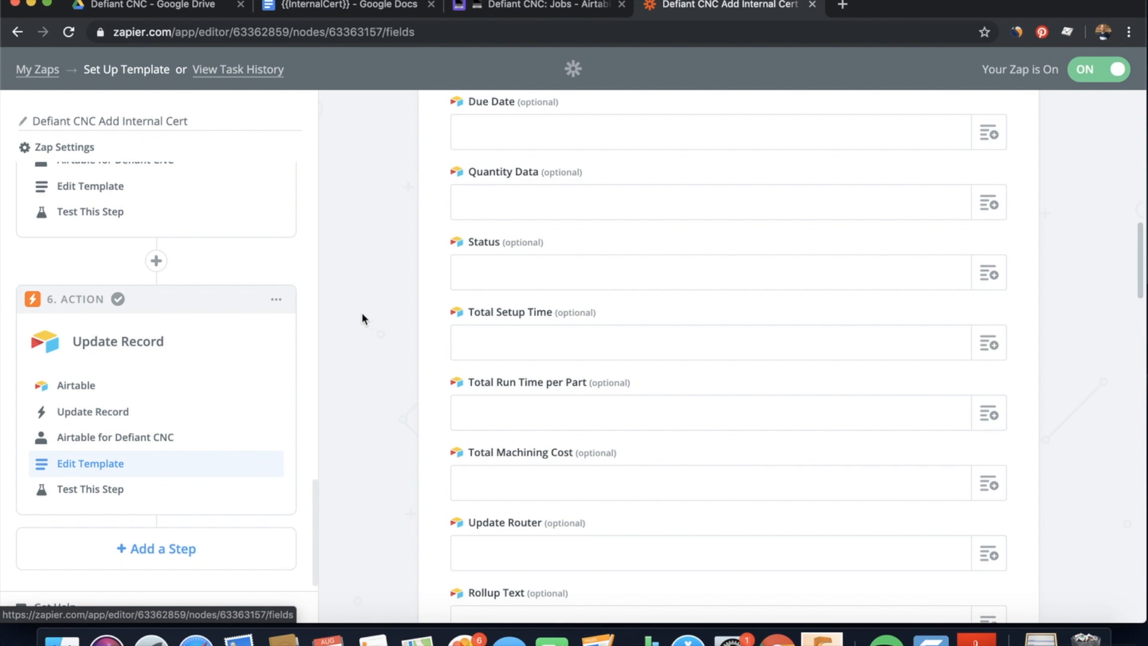
{"action": "scroll", "coordinate": [463, 447], "scroll_direction": "down", "scroll_amount": 5}
{"action": "scroll", "coordinate": [463, 448], "scroll_direction": "down", "scroll_amount": 20}
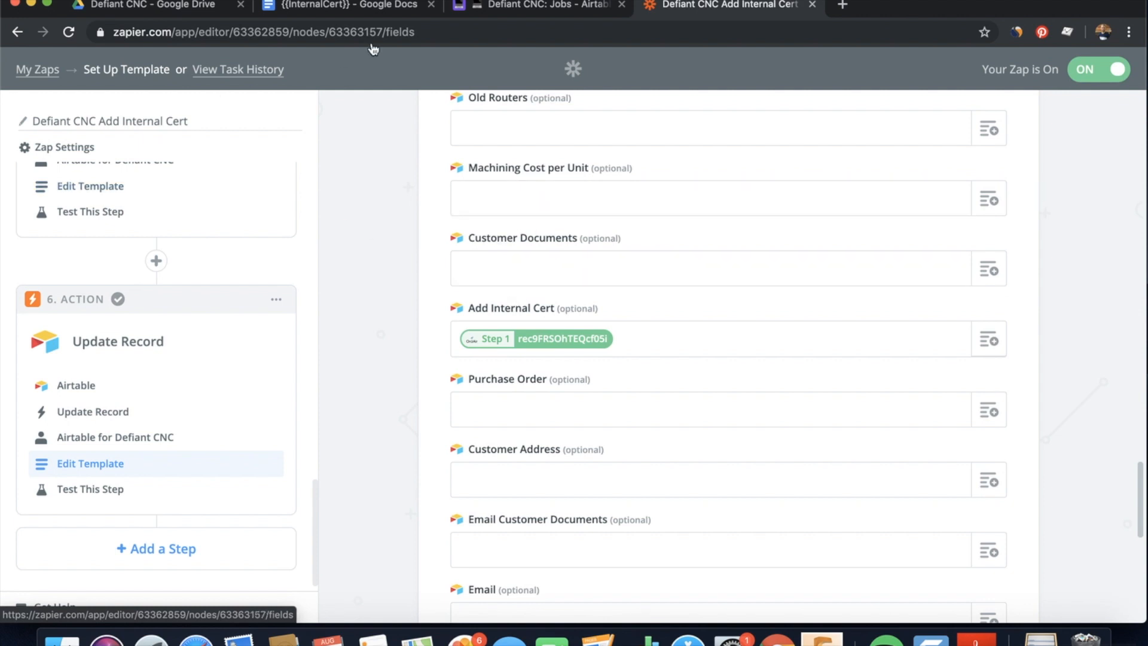
{"action": "left_click", "coordinate": [505, 7]}
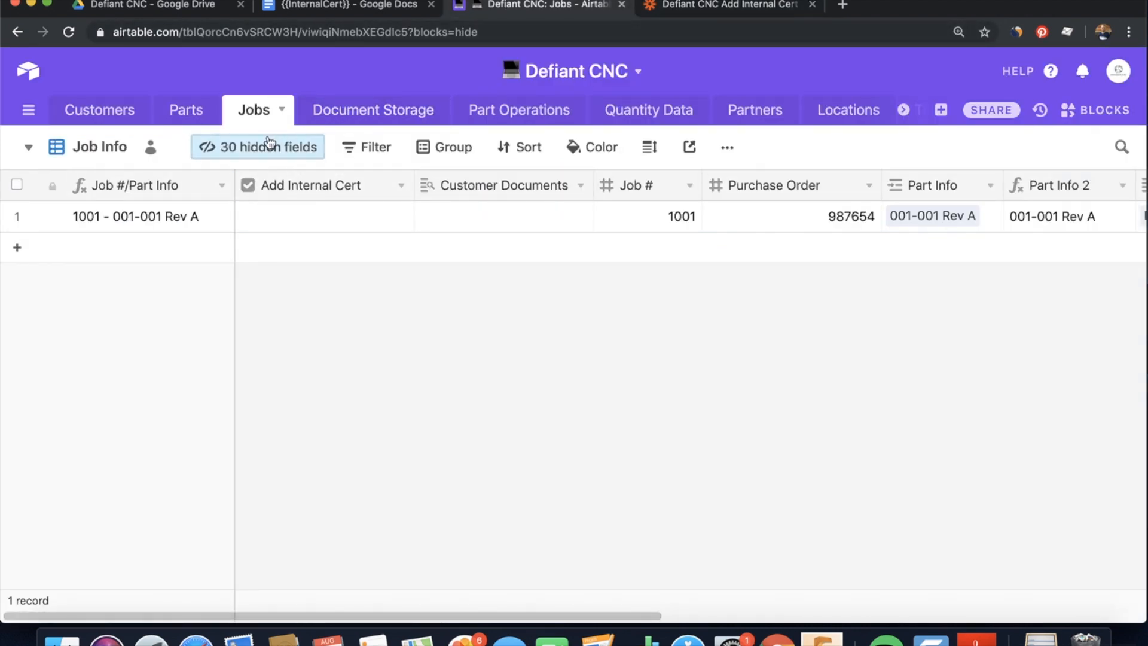
Tick Add Internal Cert for job 1001 in Airtable, then return to Zapier's My Zaps list
{"action": "left_click", "coordinate": [306, 216]}
{"action": "left_click", "coordinate": [321, 218]}
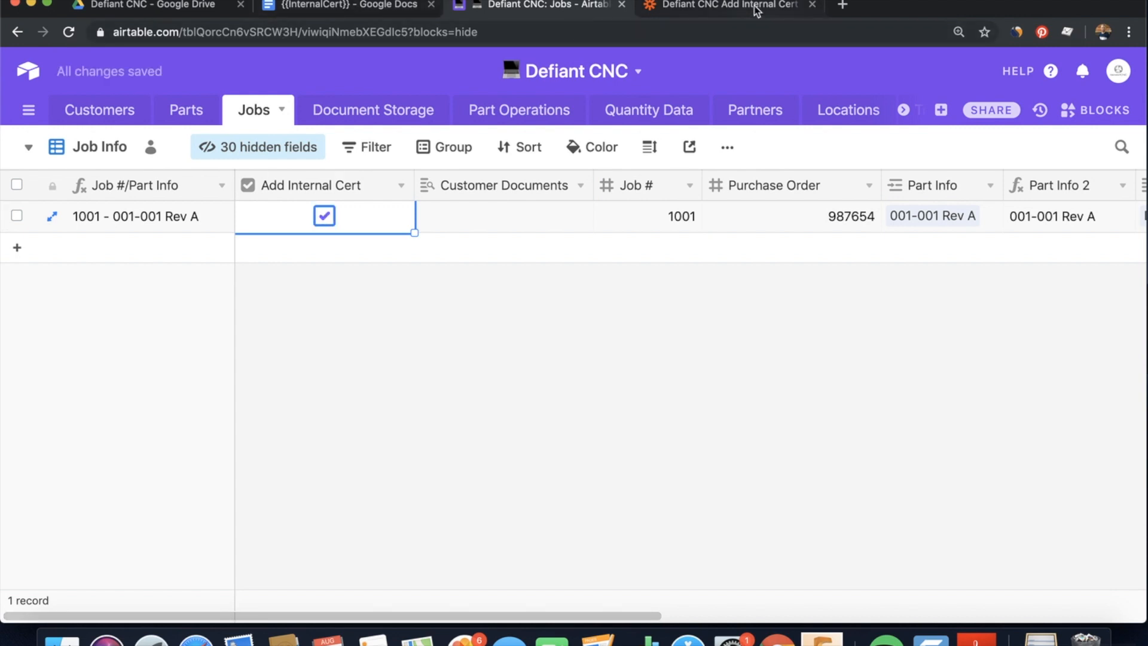
{"action": "left_click", "coordinate": [755, 9]}
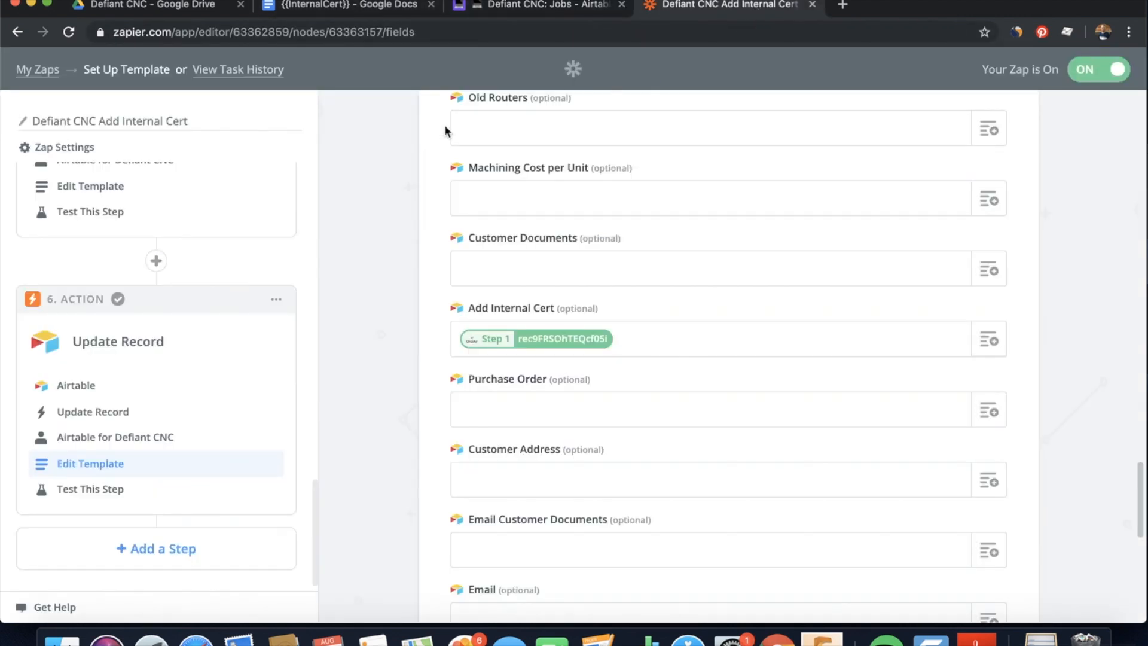
{"action": "left_click", "coordinate": [40, 71]}
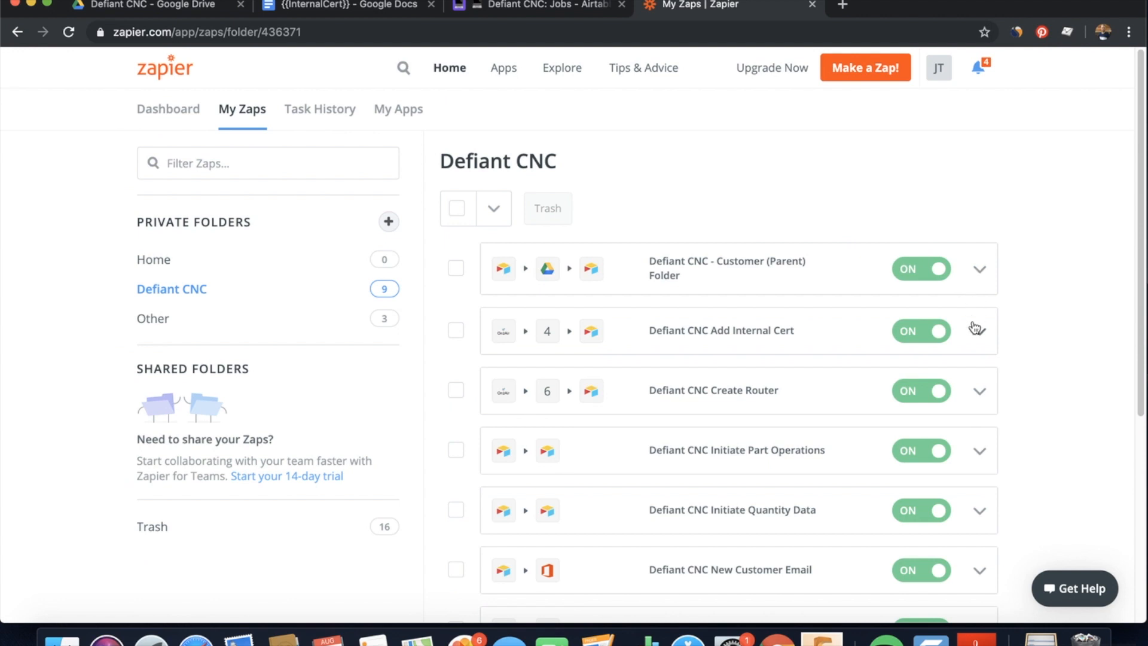
Run the Defiant CNC Add Internal Cert zap manually and close the successful run summary
{"action": "left_click", "coordinate": [979, 331]}
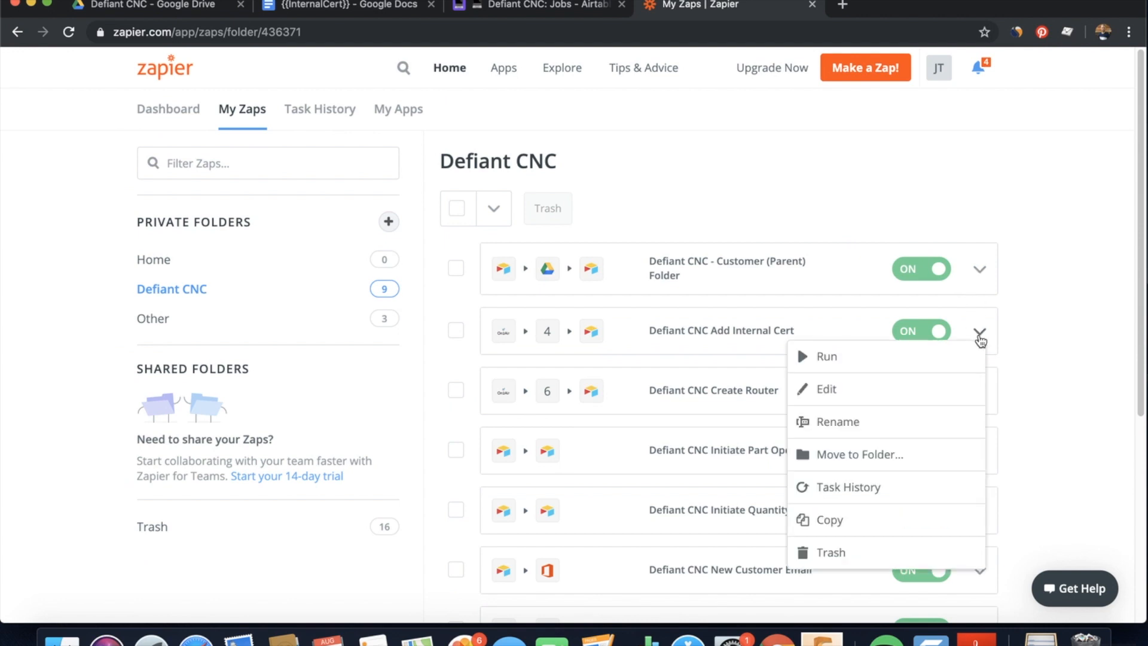
{"action": "left_click", "coordinate": [835, 373]}
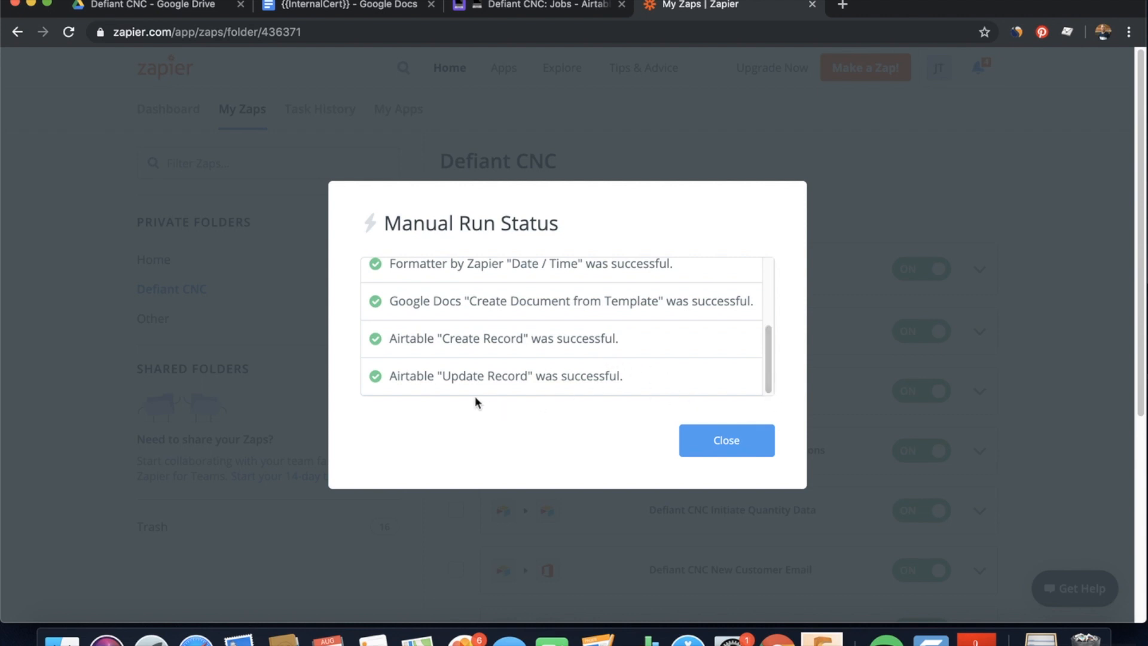
{"action": "left_click", "coordinate": [747, 447]}
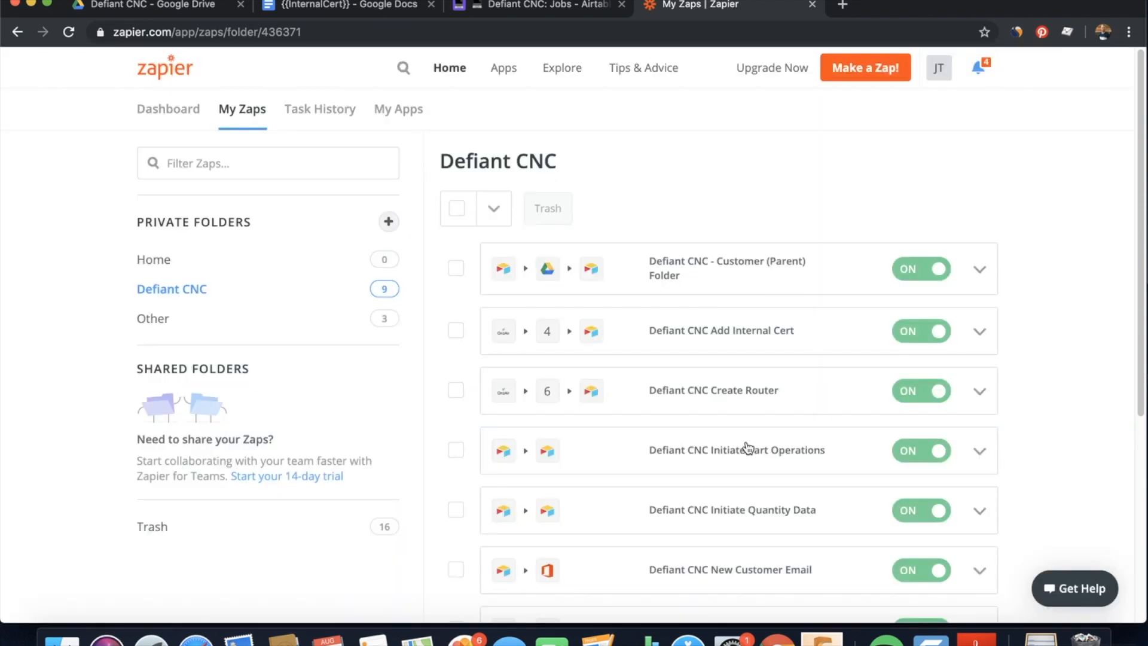
Open Cert - 1001 - 001-001 Rev A from the Defiant CNC Drive folder, review its filled details, and close it
{"action": "left_click", "coordinate": [160, 8]}
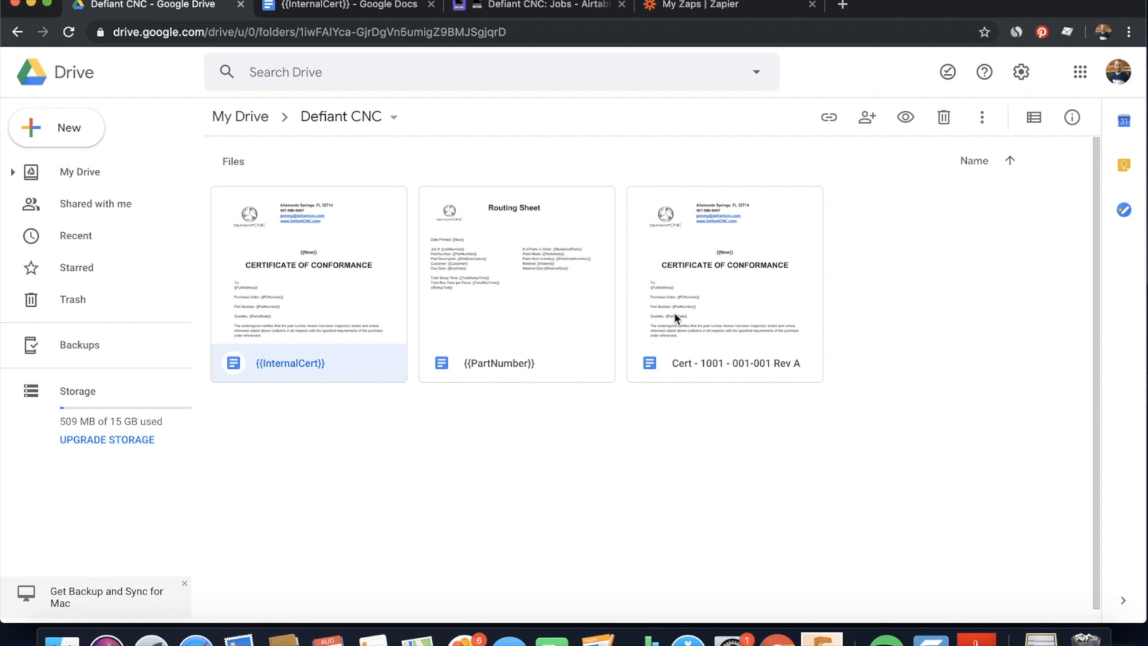
{"action": "double_click", "coordinate": [722, 314]}
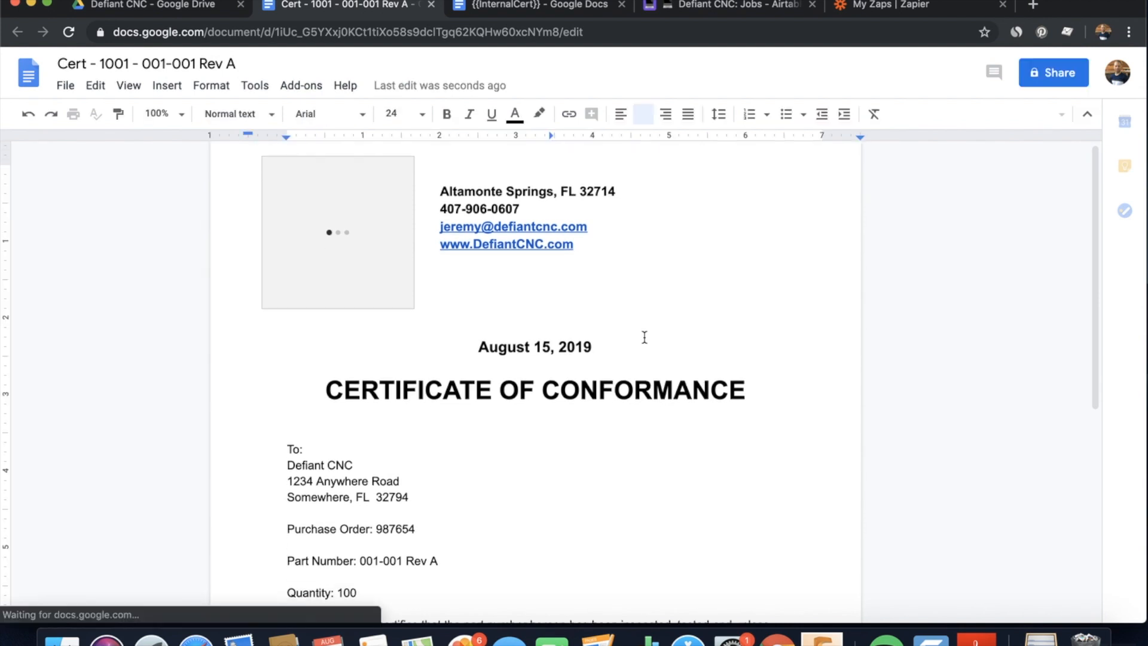
{"action": "scroll", "coordinate": [644, 333], "scroll_direction": "down", "scroll_amount": 2}
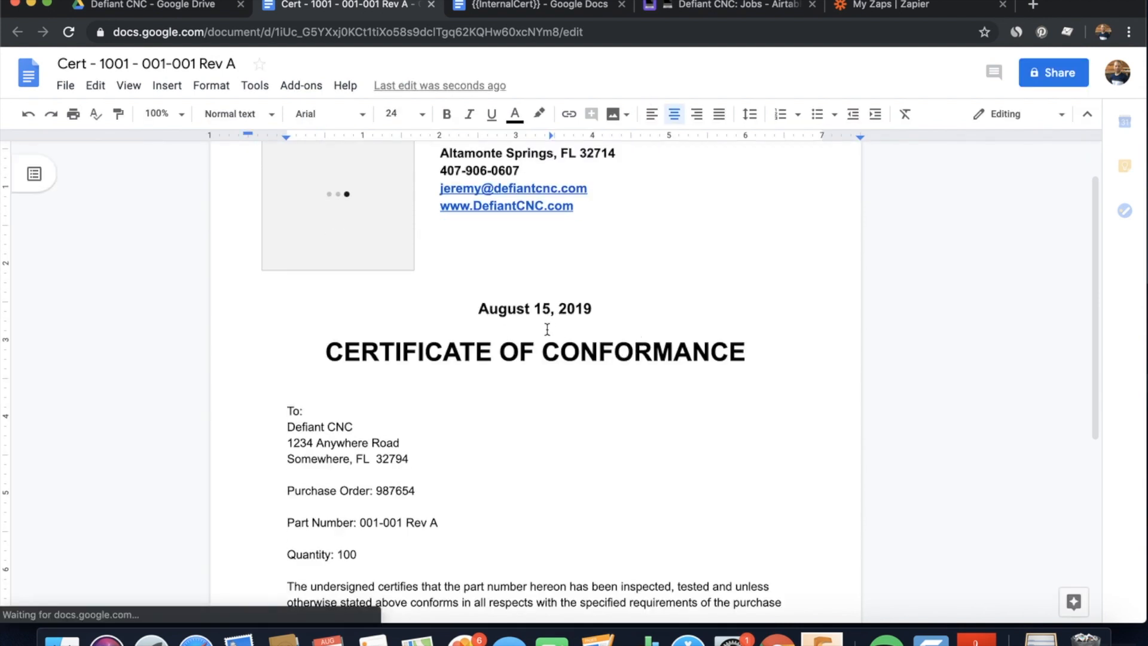
{"action": "scroll", "coordinate": [616, 339], "scroll_direction": "down", "scroll_amount": 6}
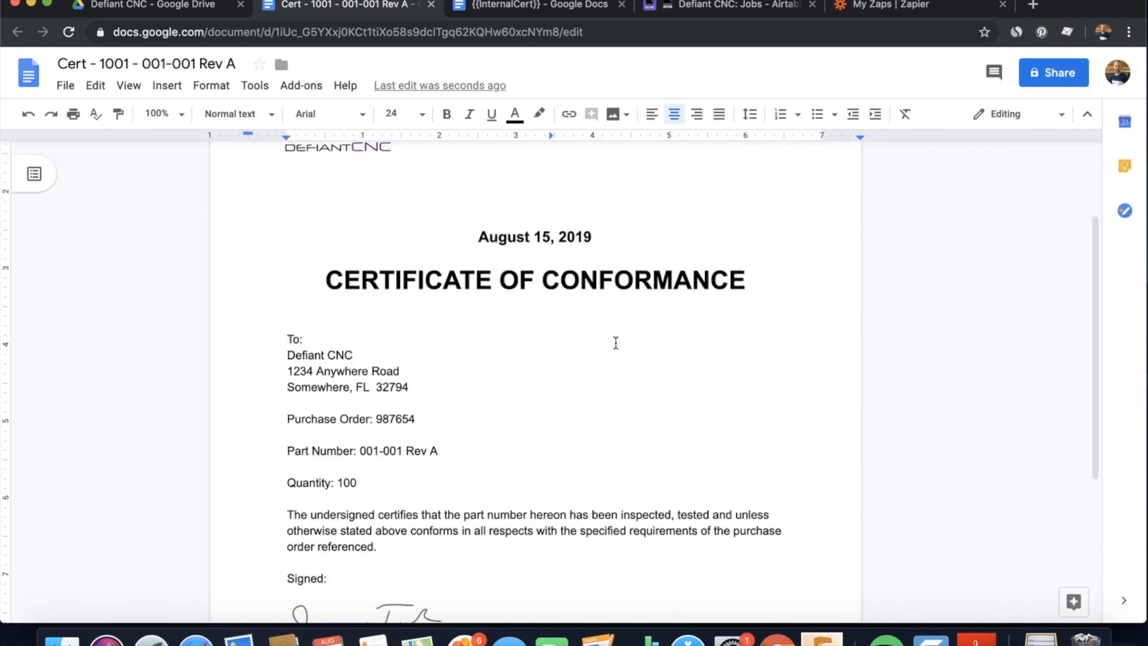
{"action": "scroll", "coordinate": [435, 402], "scroll_direction": "down", "scroll_amount": 3}
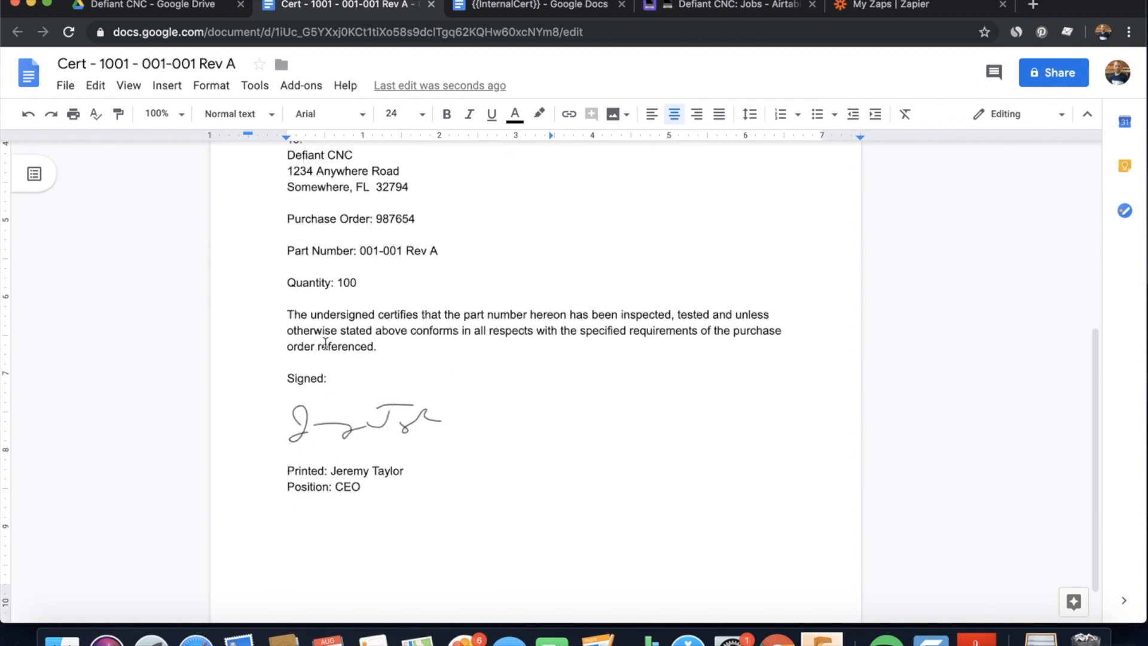
{"action": "scroll", "coordinate": [454, 467], "scroll_direction": "down", "scroll_amount": 2}
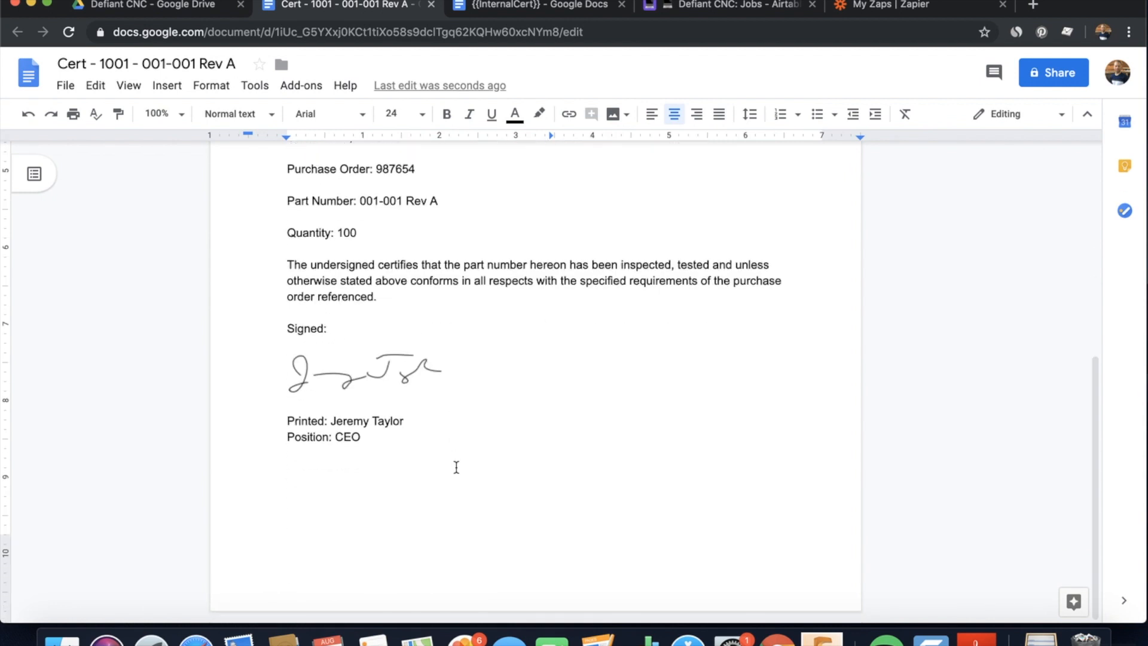
{"action": "scroll", "coordinate": [410, 376], "scroll_direction": "up", "scroll_amount": 3}
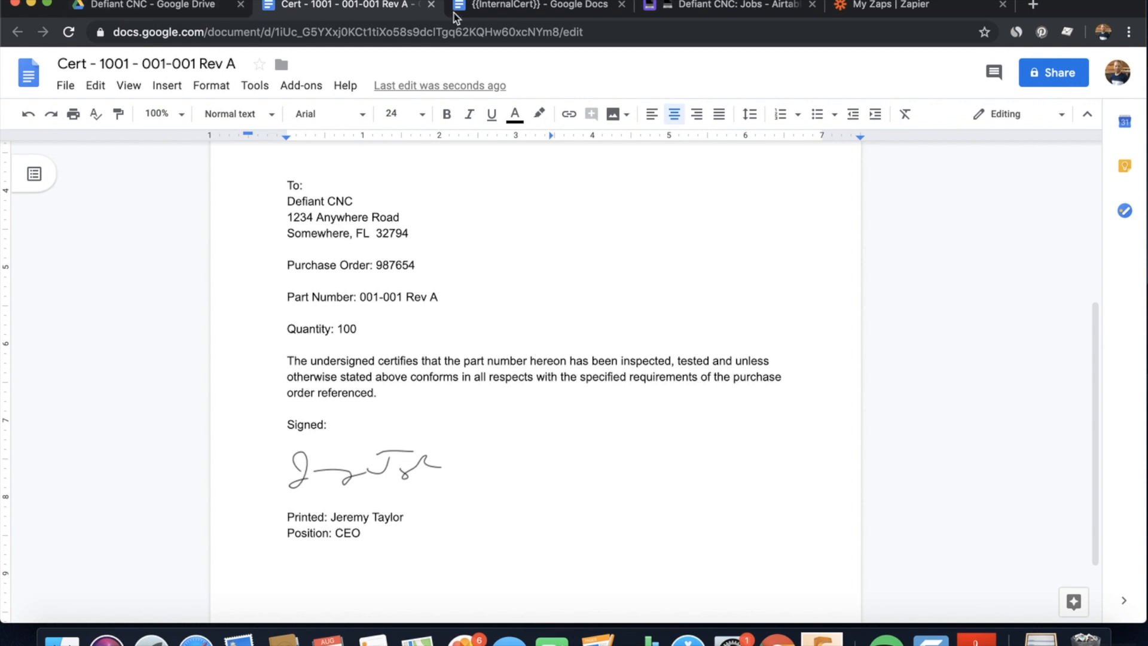
{"action": "left_click", "coordinate": [431, 6]}
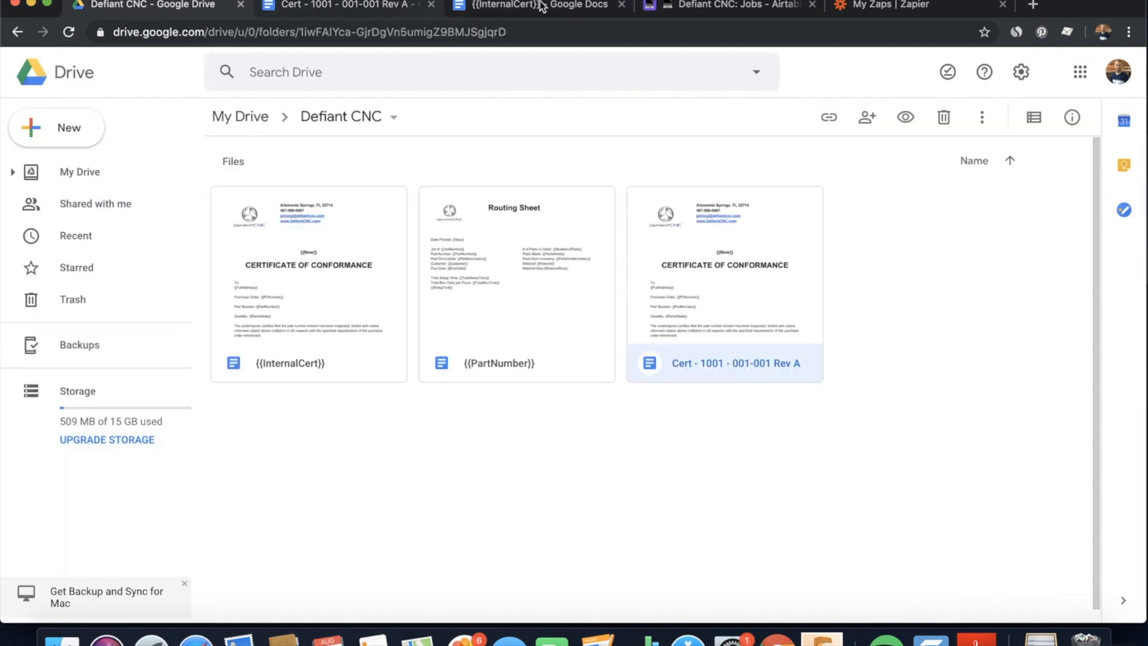
View the certificate PDF attached to job 1001's Customer Documents in the Airtable Jobs table
{"action": "left_click", "coordinate": [595, 8]}
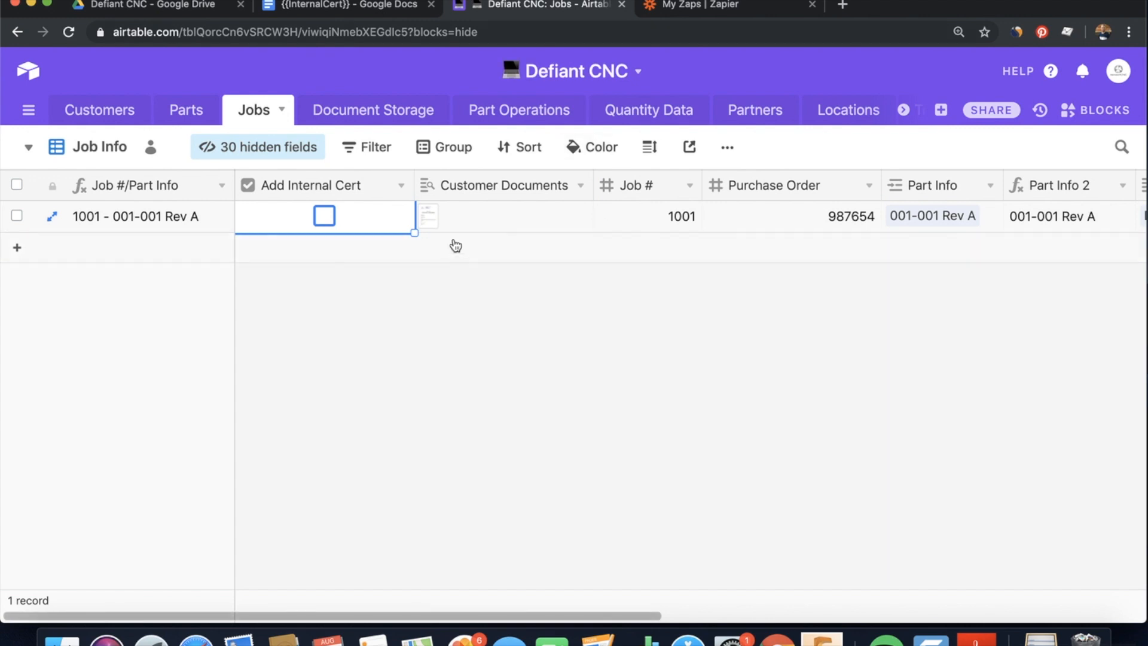
{"action": "left_click", "coordinate": [468, 222]}
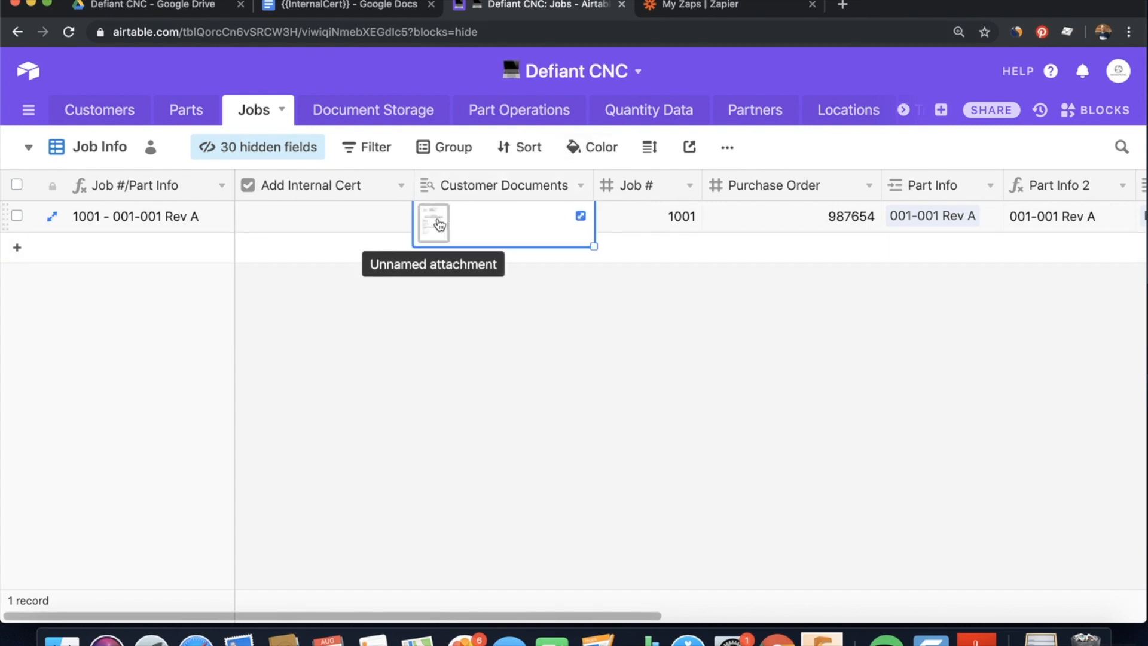
{"action": "left_click", "coordinate": [437, 221]}
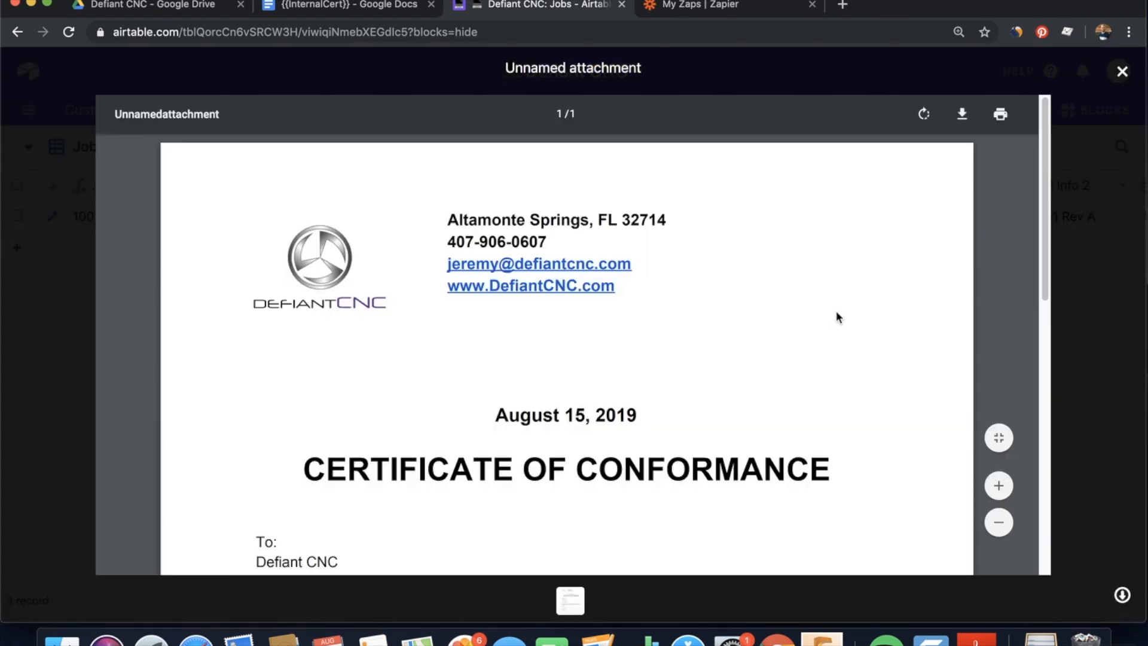
{"action": "scroll", "coordinate": [839, 341], "scroll_direction": "down", "scroll_amount": 2}
{"action": "scroll", "coordinate": [839, 341], "scroll_direction": "down", "scroll_amount": 8}
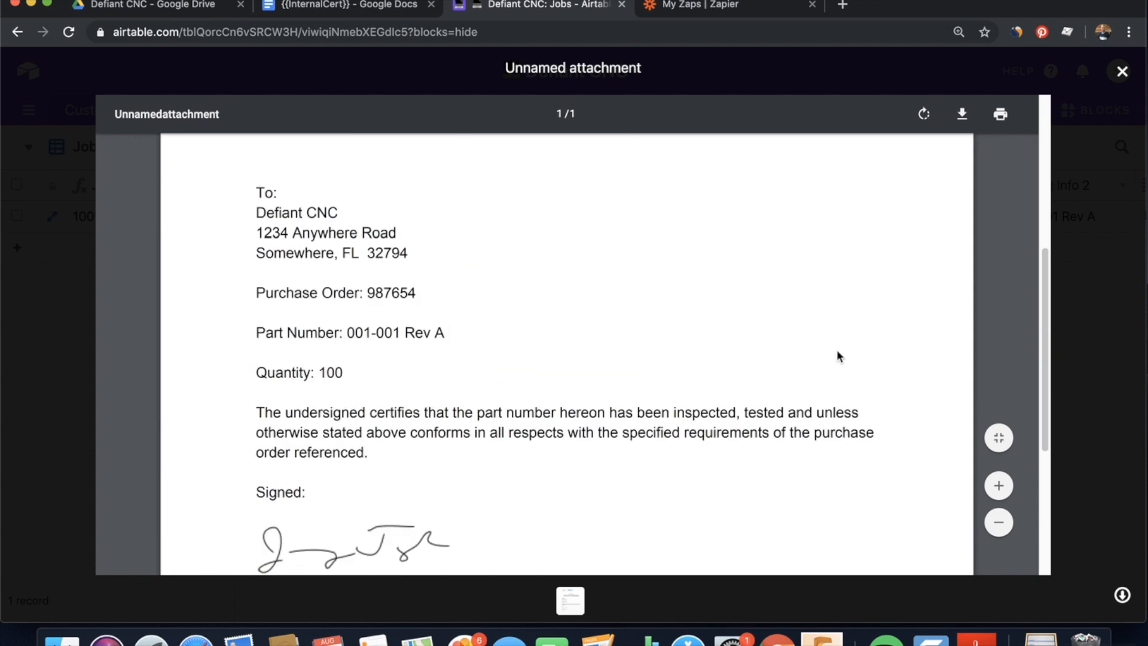
{"action": "left_click", "coordinate": [1121, 71]}
Check the stored certificate PDF in the Document Storage table, then close the Airtable base
{"action": "left_click", "coordinate": [389, 113]}
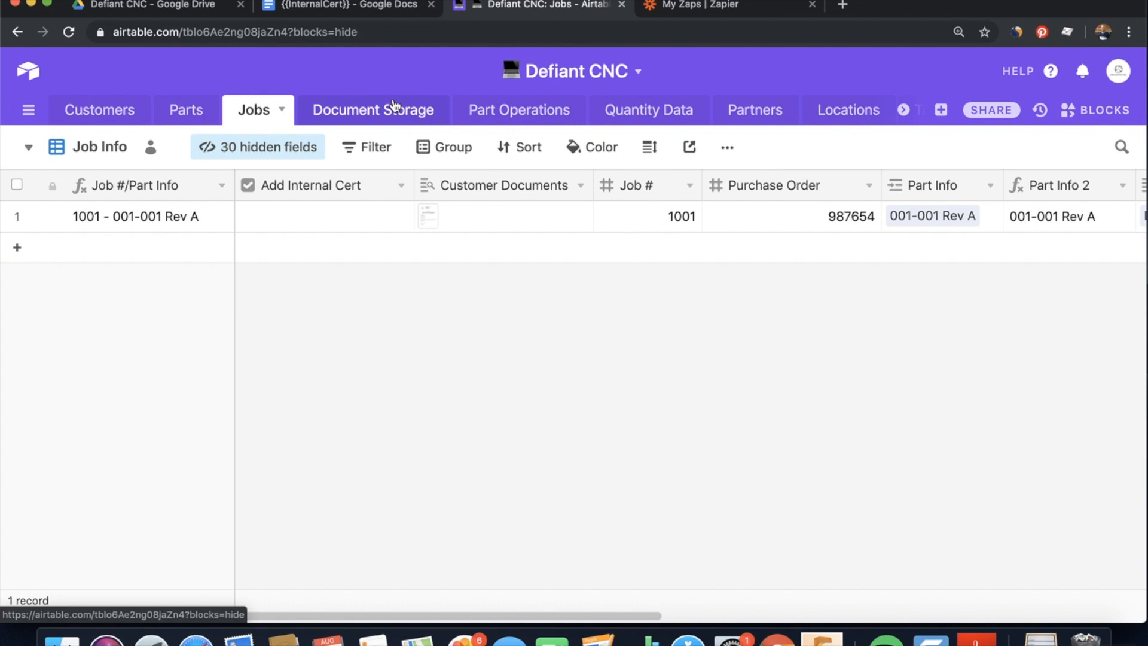
{"action": "left_click", "coordinate": [209, 224]}
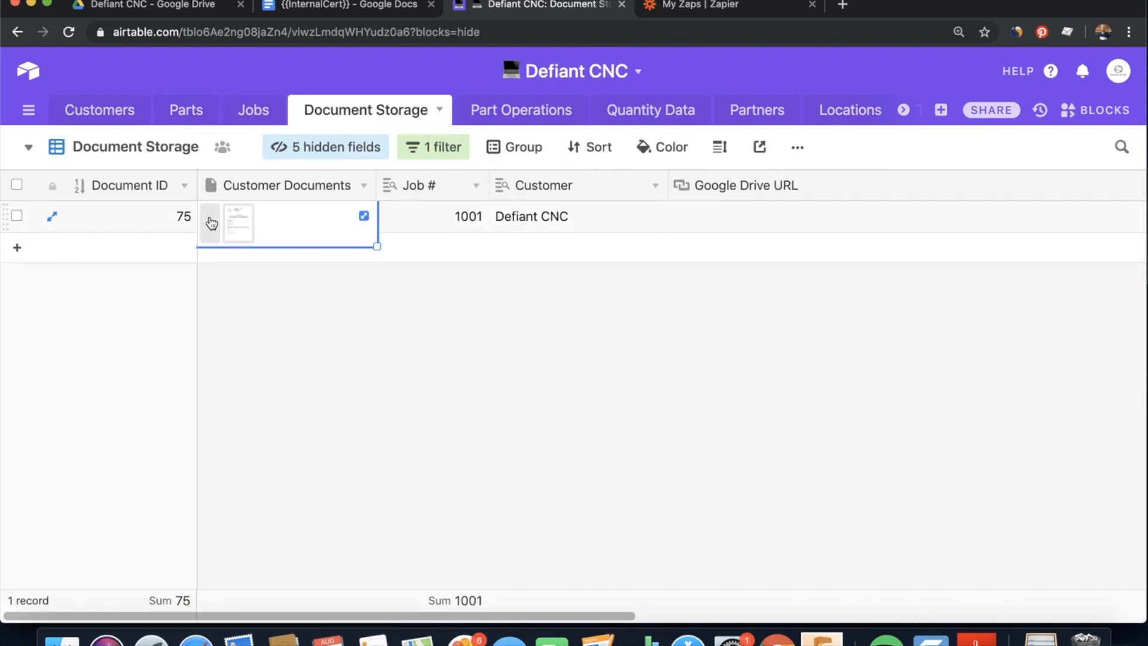
{"action": "left_click", "coordinate": [230, 222]}
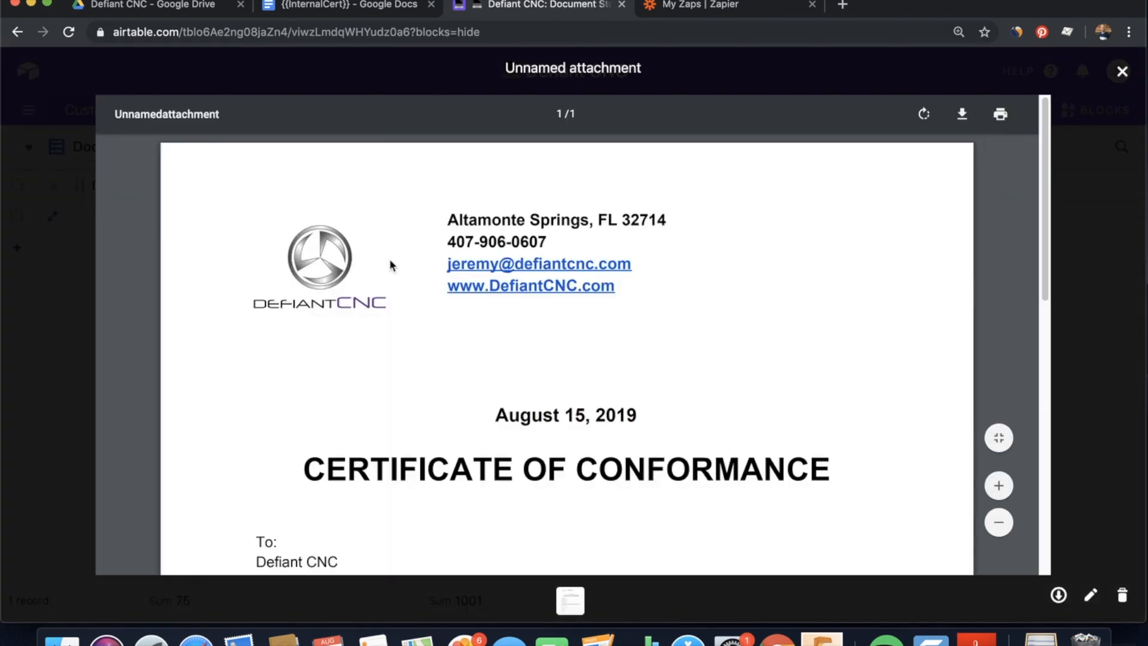
{"action": "scroll", "coordinate": [609, 352], "scroll_direction": "down", "scroll_amount": 4}
{"action": "scroll", "coordinate": [611, 354], "scroll_direction": "down", "scroll_amount": 6}
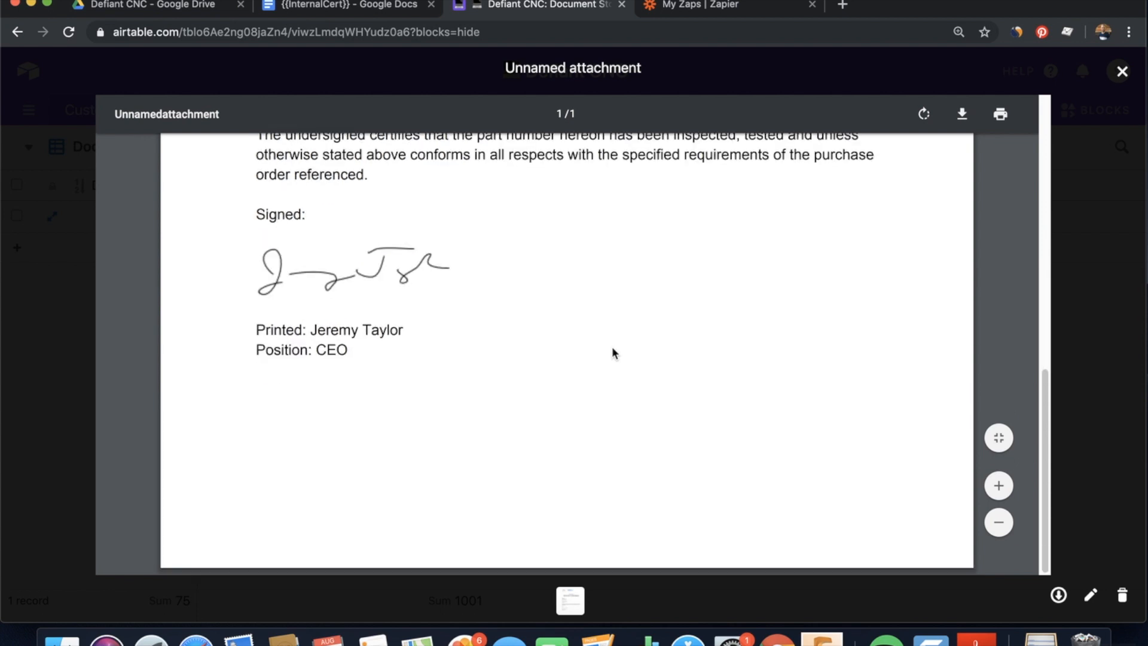
{"action": "scroll", "coordinate": [612, 353], "scroll_direction": "up", "scroll_amount": 10}
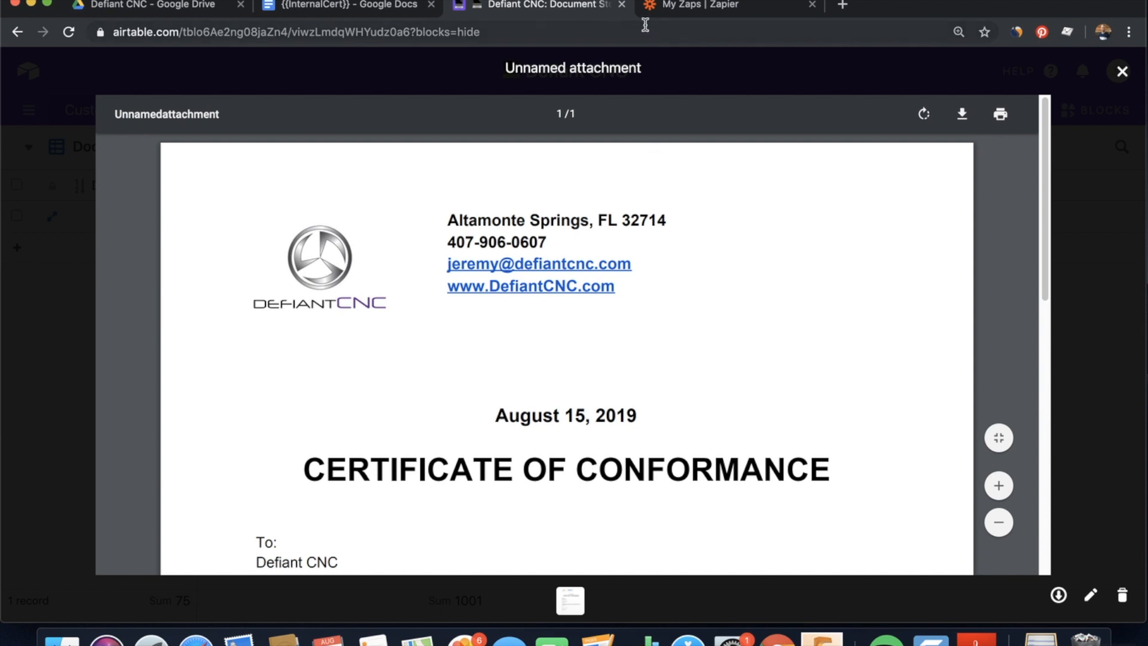
{"action": "left_click", "coordinate": [622, 5]}
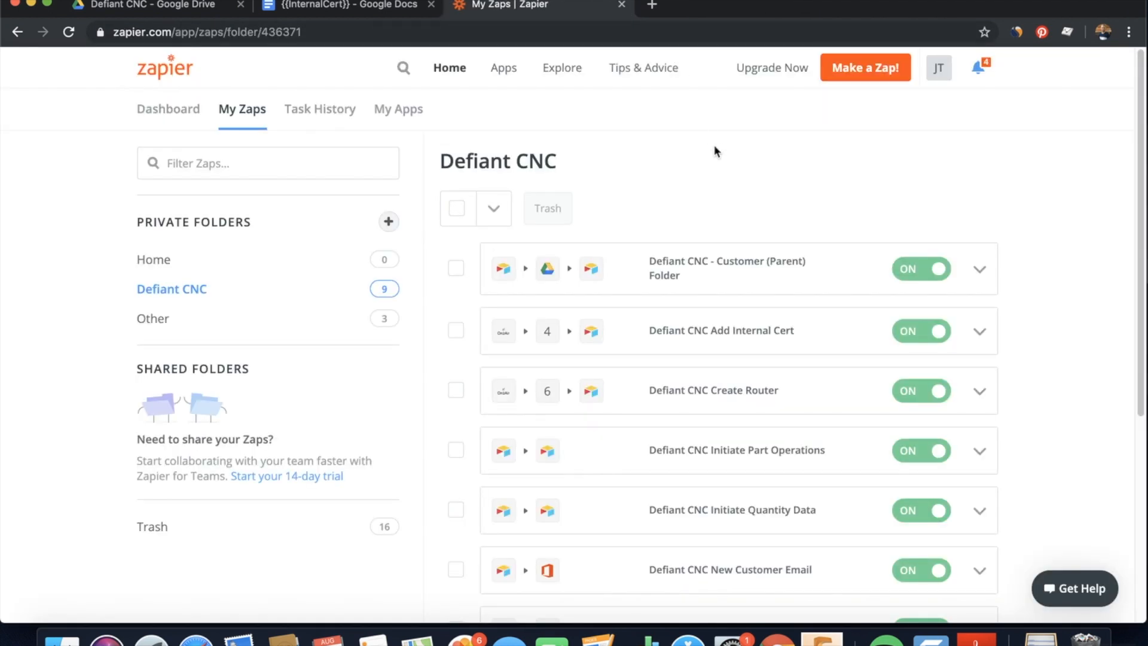